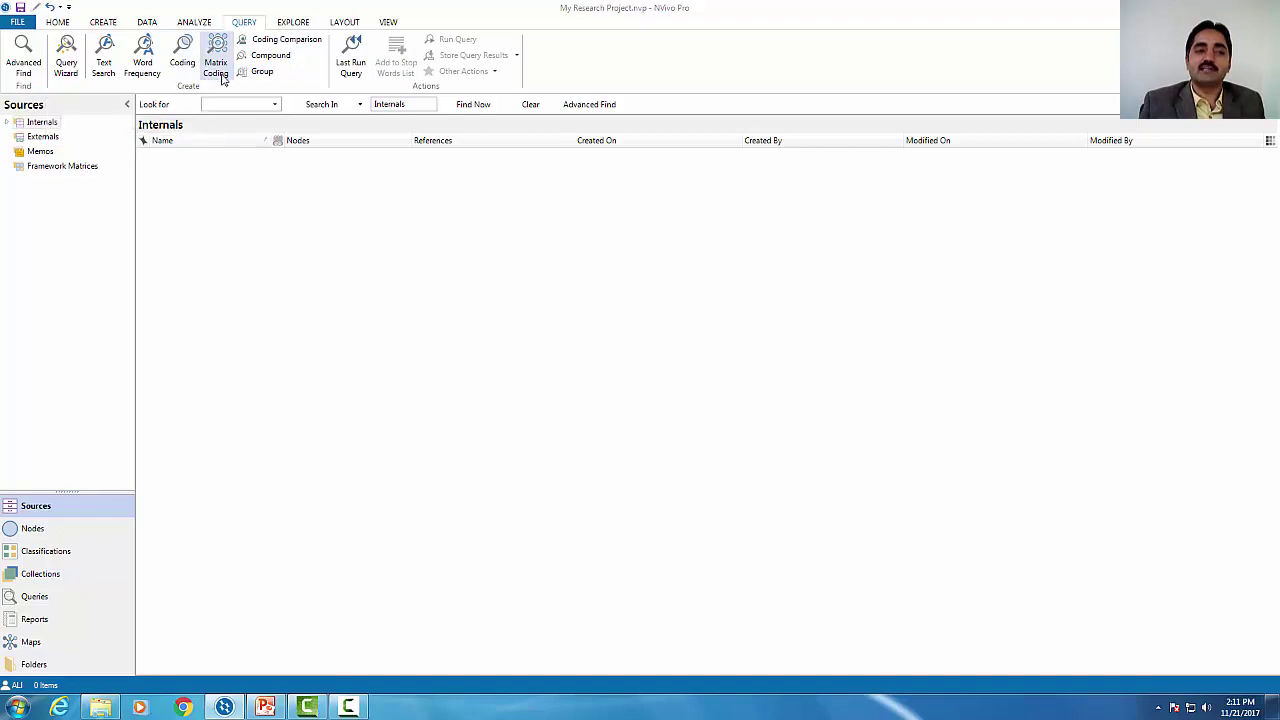
Create a matrix coding query and add all items in the Cases folder to its list of rows.
{"action": "left_click", "coordinate": [216, 62]}
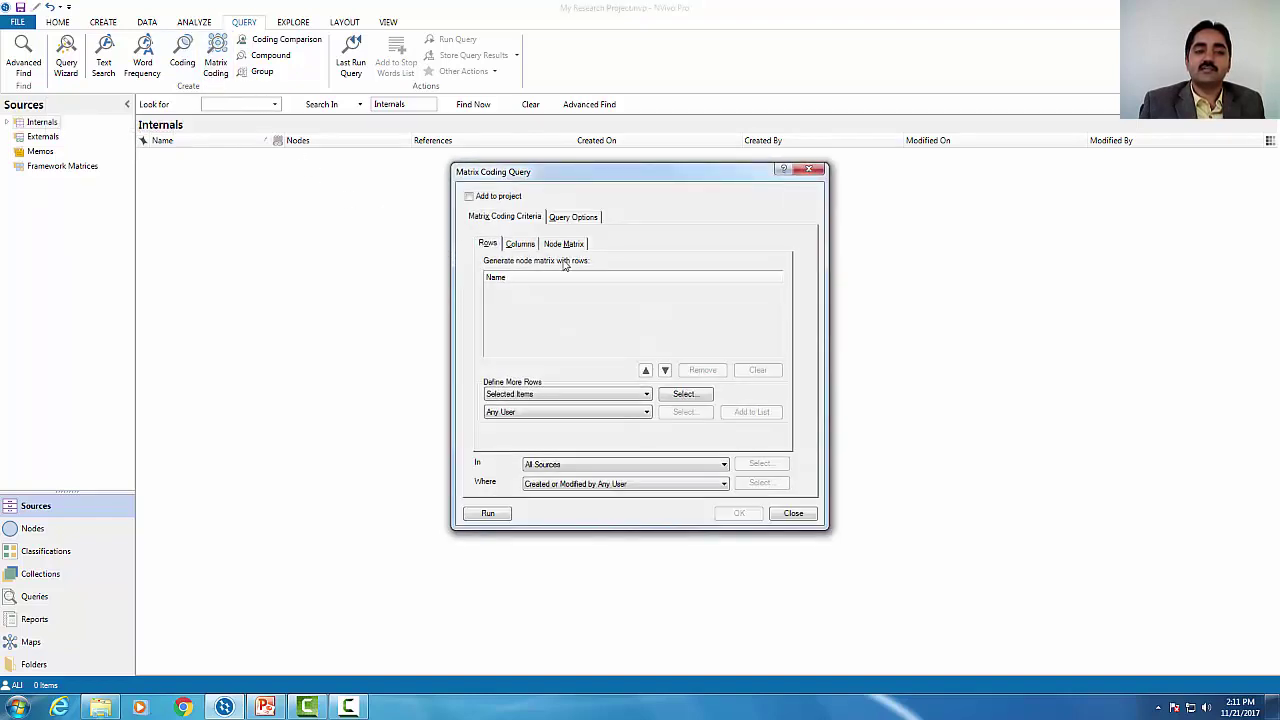
{"action": "left_click_drag", "start_coordinate": [661, 176], "coordinate": [667, 53]}
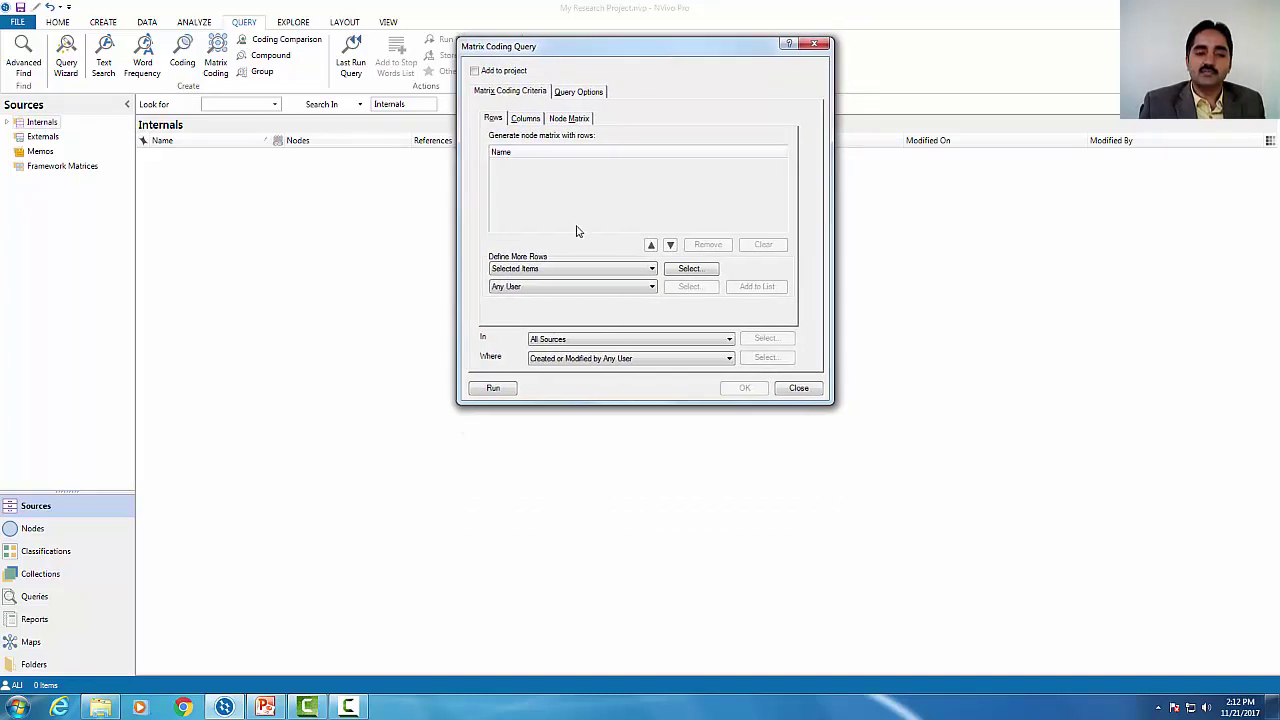
{"action": "left_click", "coordinate": [521, 122]}
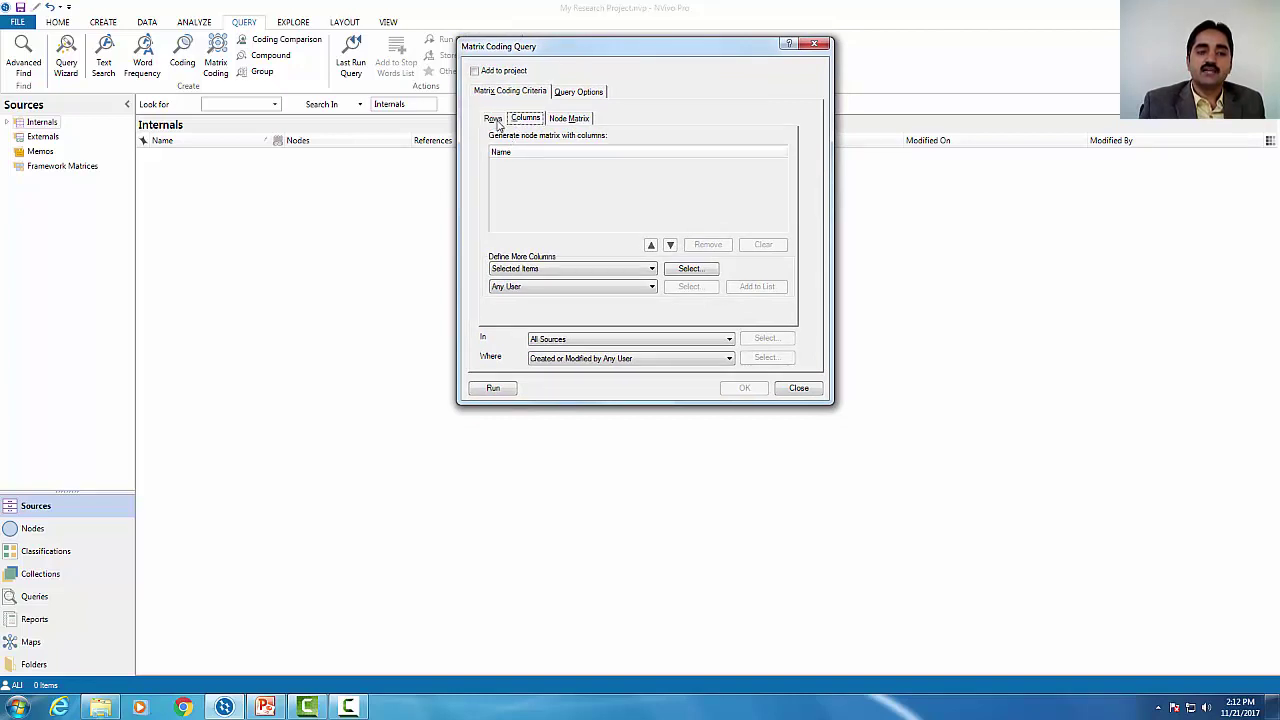
{"action": "left_click", "coordinate": [494, 119]}
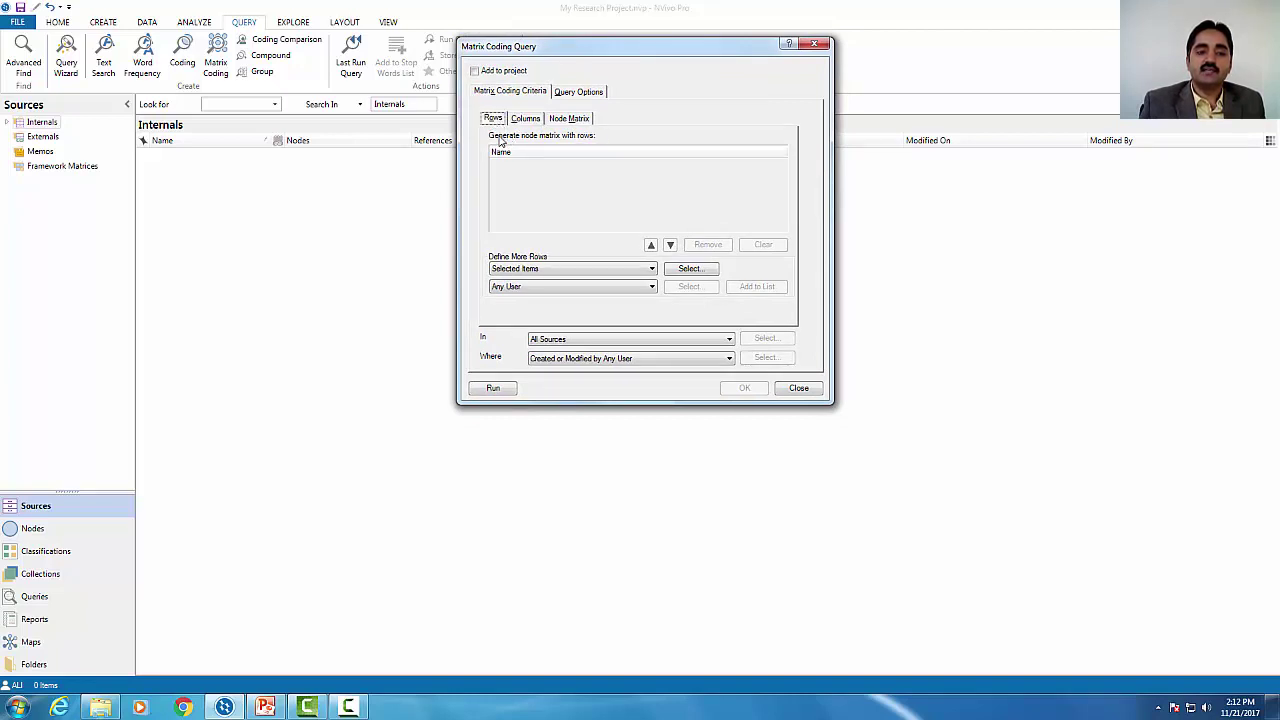
{"action": "left_click", "coordinate": [690, 270]}
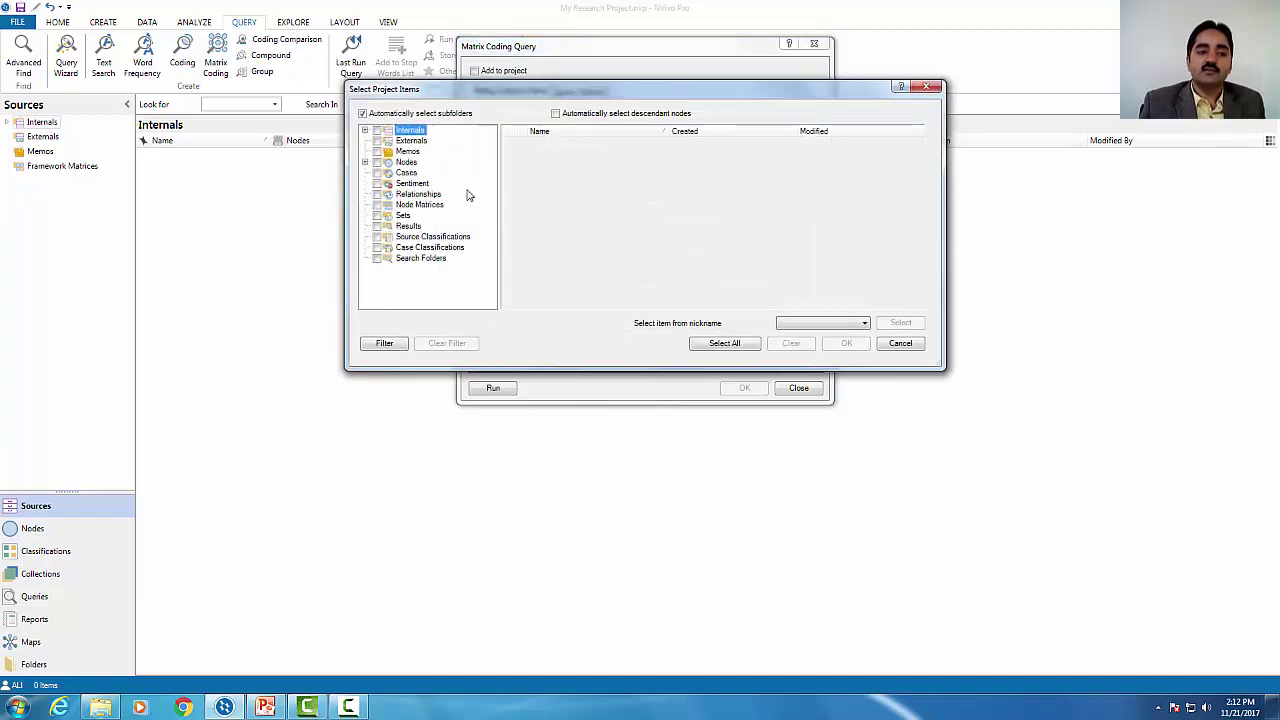
{"action": "left_click", "coordinate": [376, 173]}
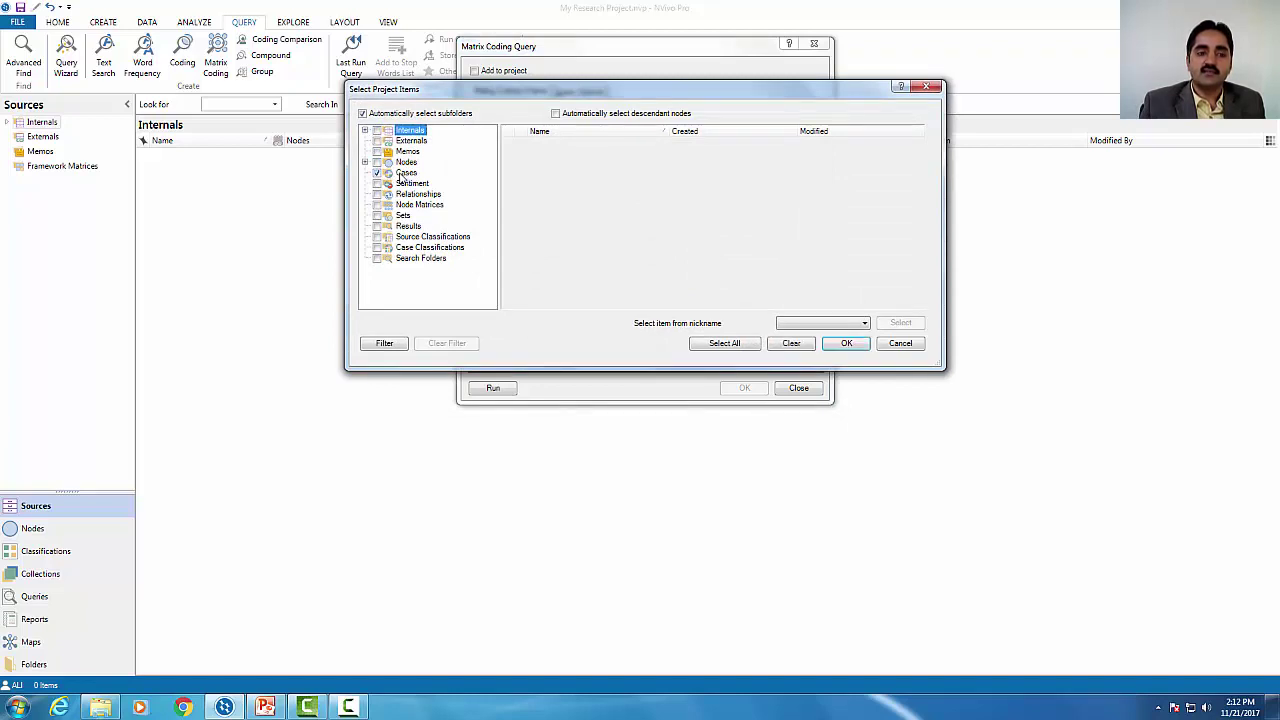
{"action": "left_click", "coordinate": [405, 173]}
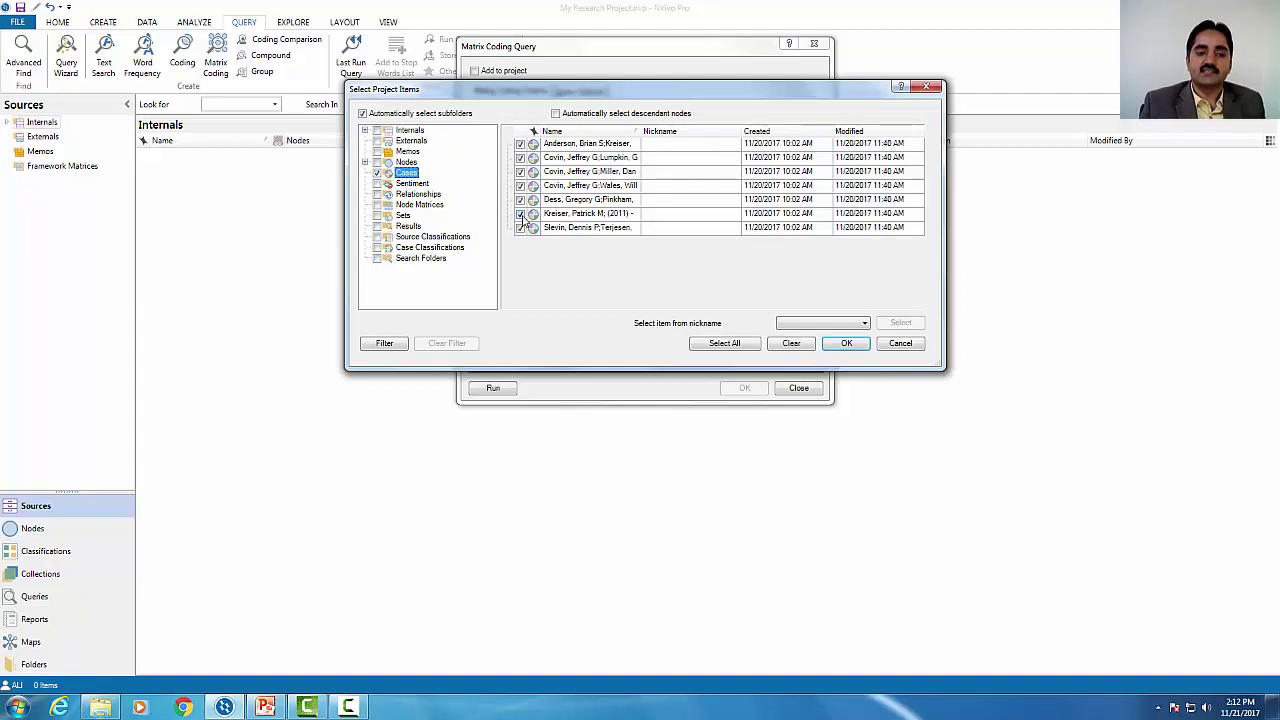
{"action": "left_click", "coordinate": [846, 344]}
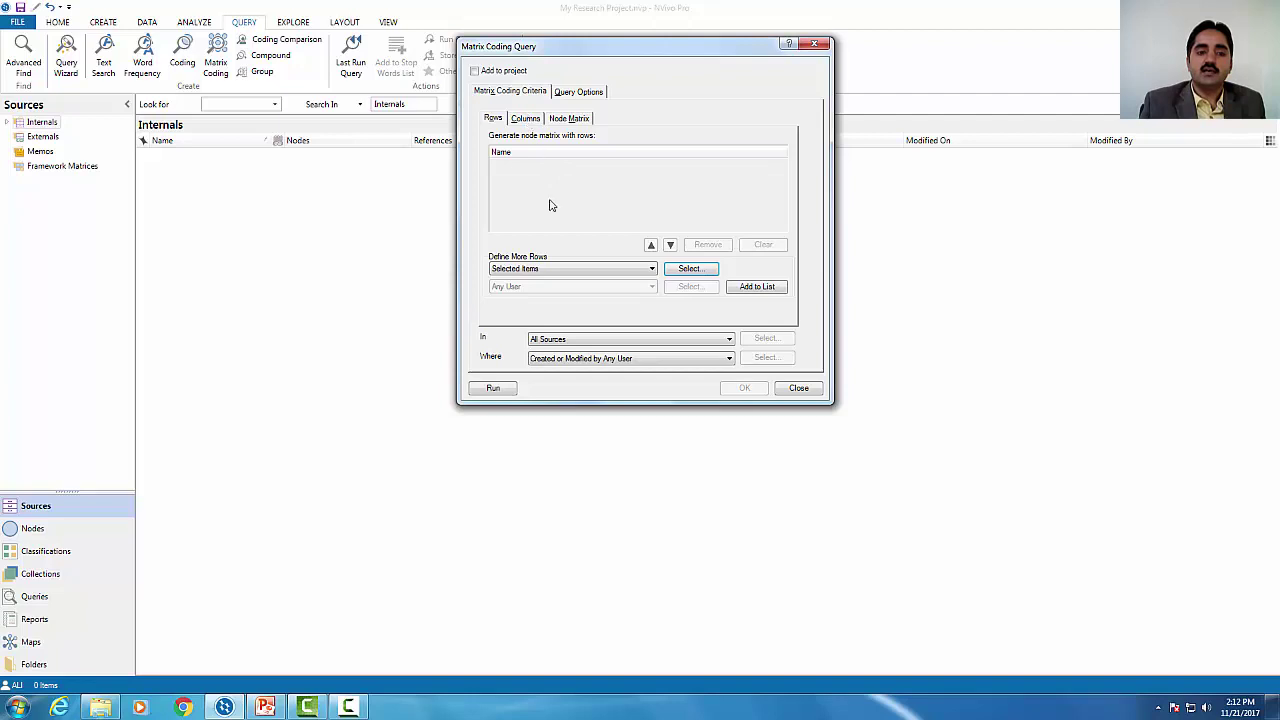
{"action": "left_click", "coordinate": [757, 286]}
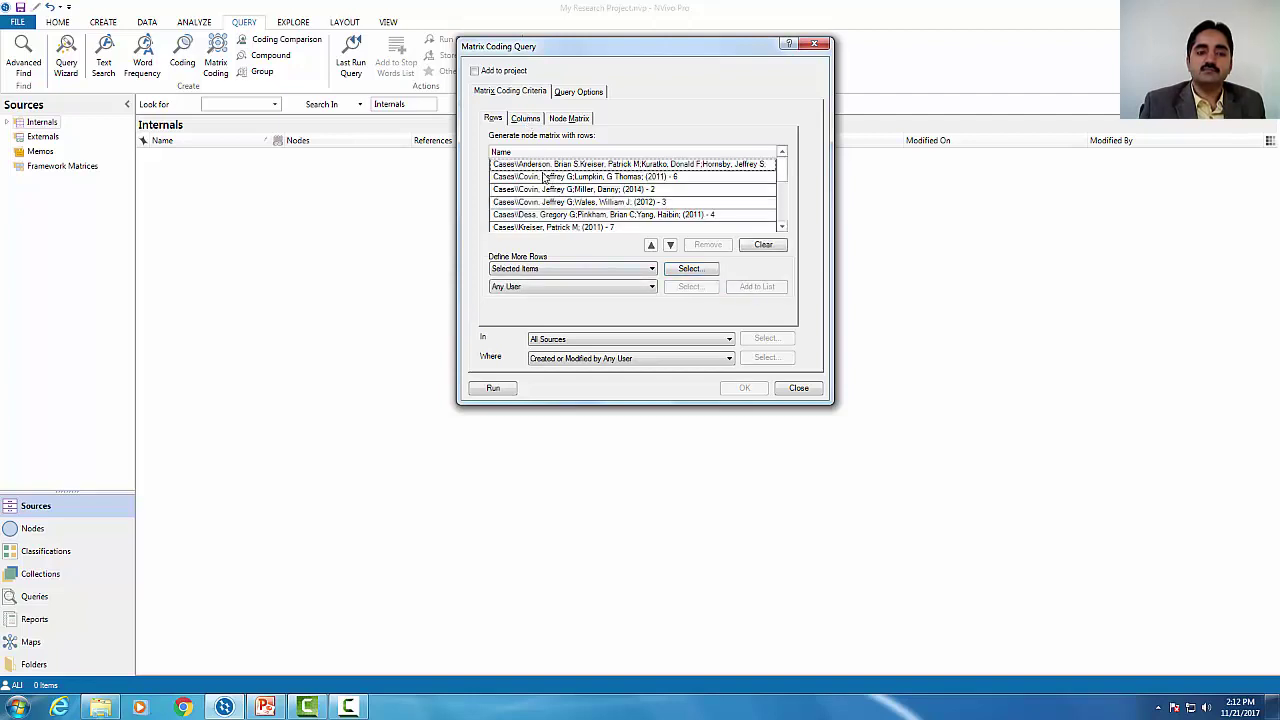
Add all items in the Nodes folder to the matrix coding query's list of columns.
{"action": "left_click", "coordinate": [531, 122]}
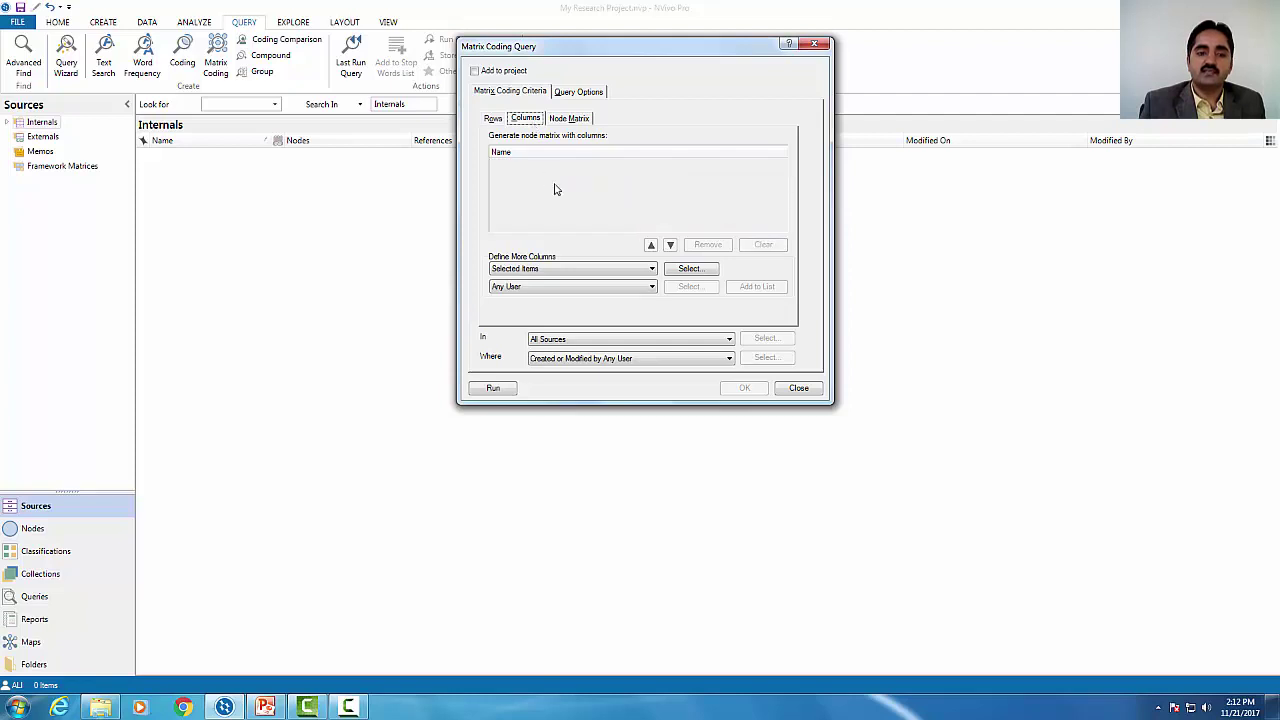
{"action": "left_click", "coordinate": [690, 269]}
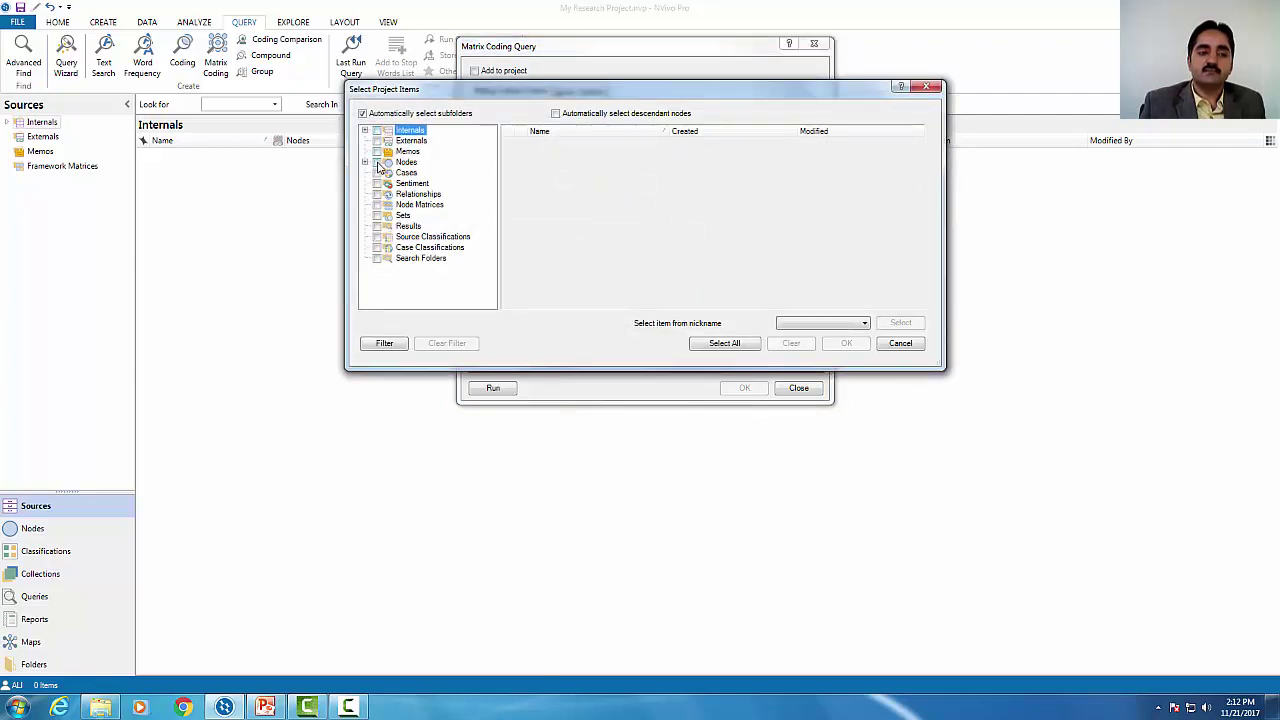
{"action": "left_click", "coordinate": [377, 162]}
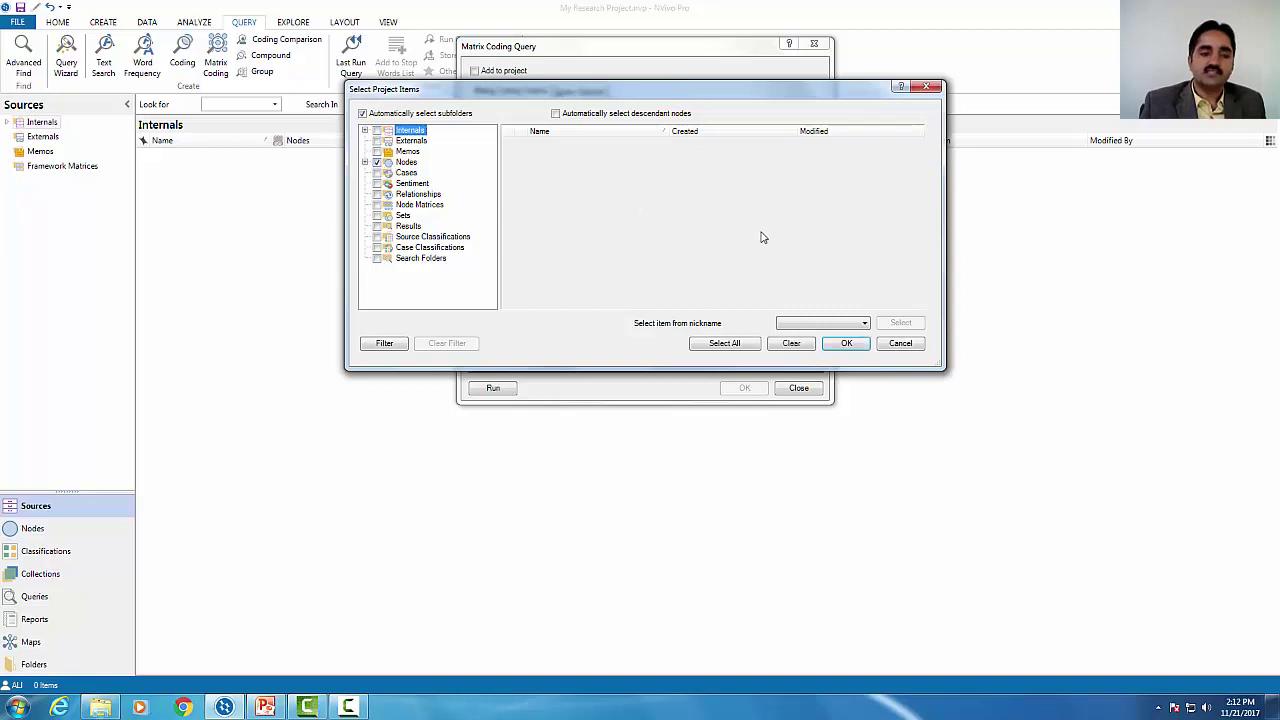
{"action": "left_click", "coordinate": [845, 343]}
{"action": "left_click", "coordinate": [753, 288]}
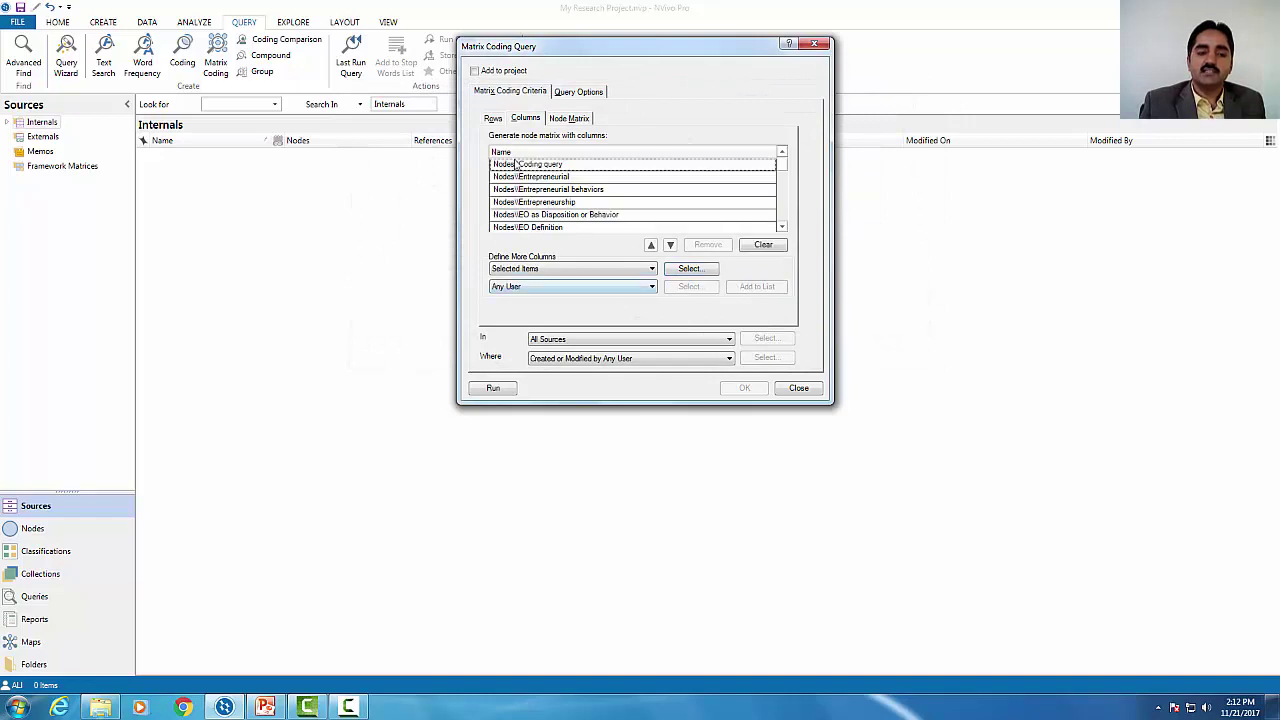
Review the query's row and column lists and run the matrix coding query.
{"action": "left_click", "coordinate": [498, 119]}
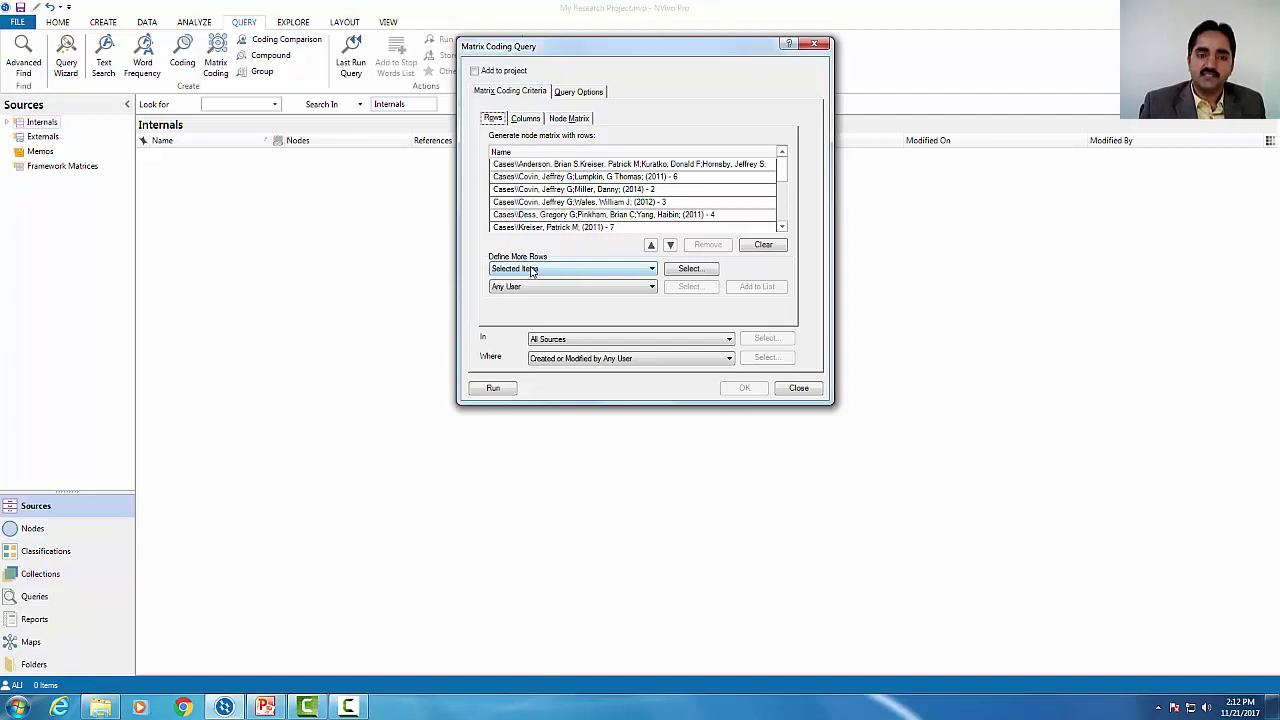
{"action": "left_click", "coordinate": [527, 119]}
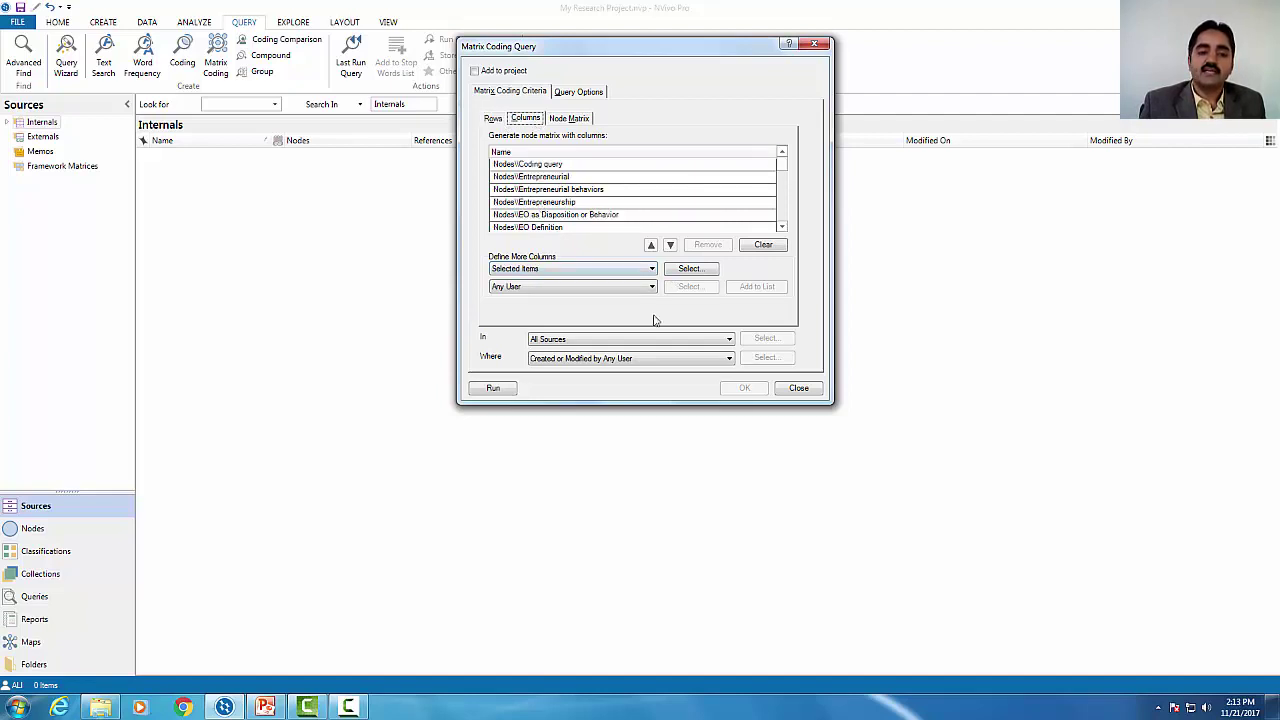
{"action": "left_click", "coordinate": [496, 388]}
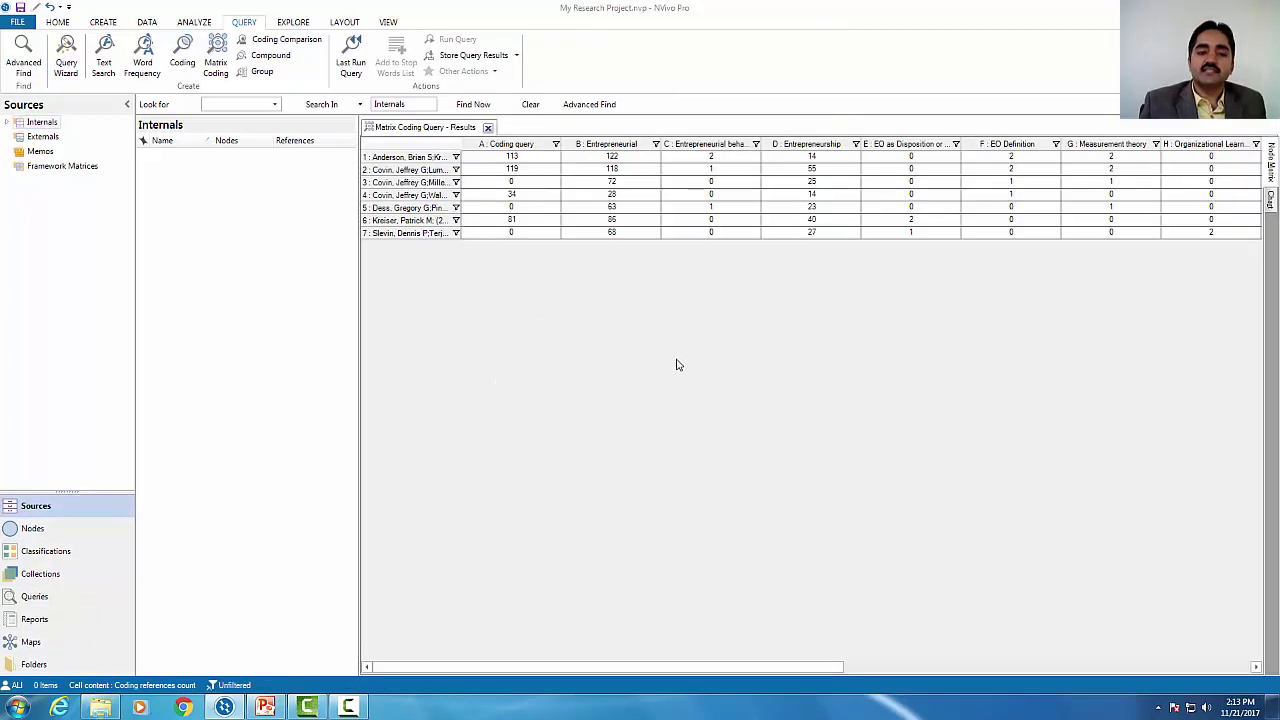
Inspect the filter options of the first case row without applying a filter, and close the matrix results.
{"action": "left_click", "coordinate": [456, 159]}
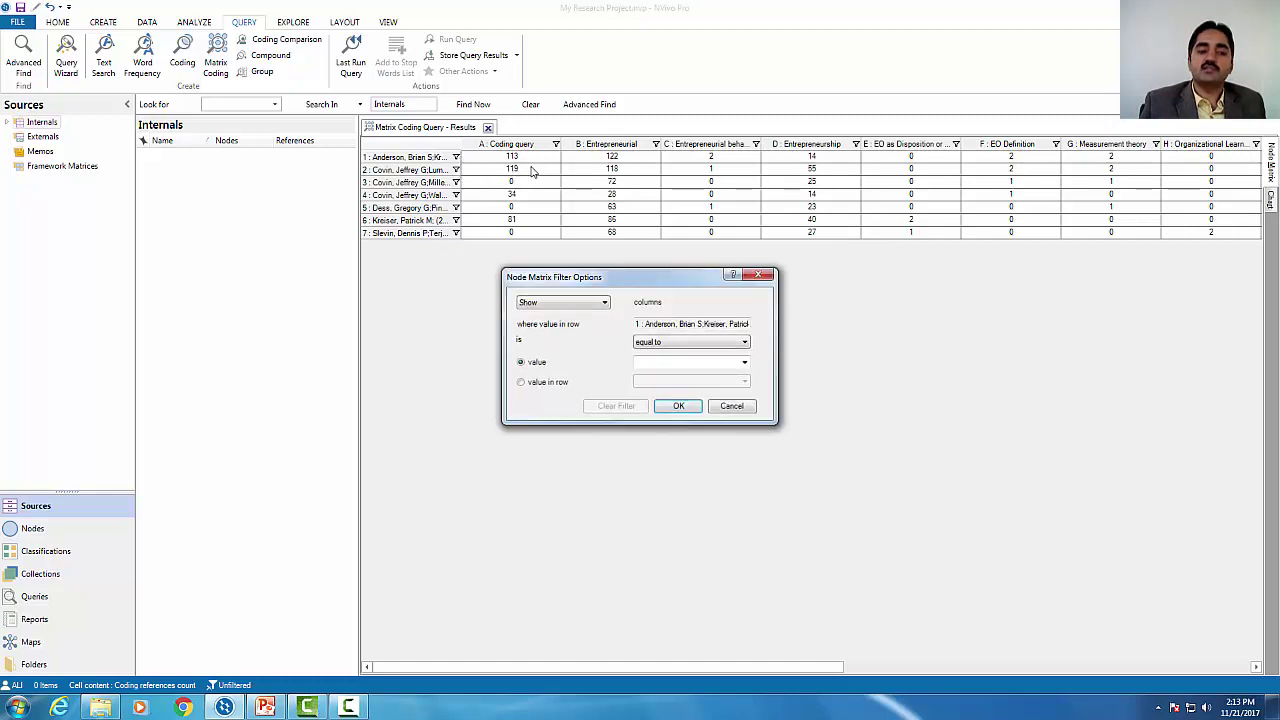
{"action": "left_click", "coordinate": [732, 406]}
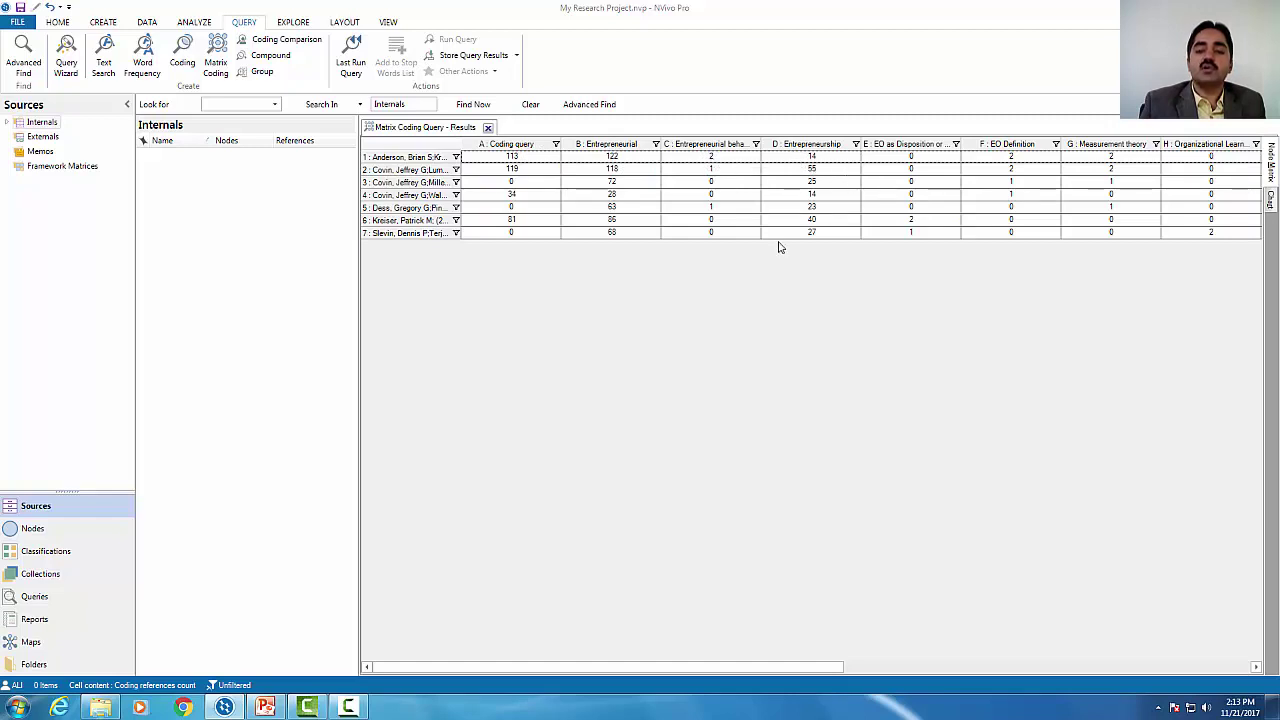
{"action": "left_click_drag", "start_coordinate": [697, 667], "coordinate": [547, 631]}
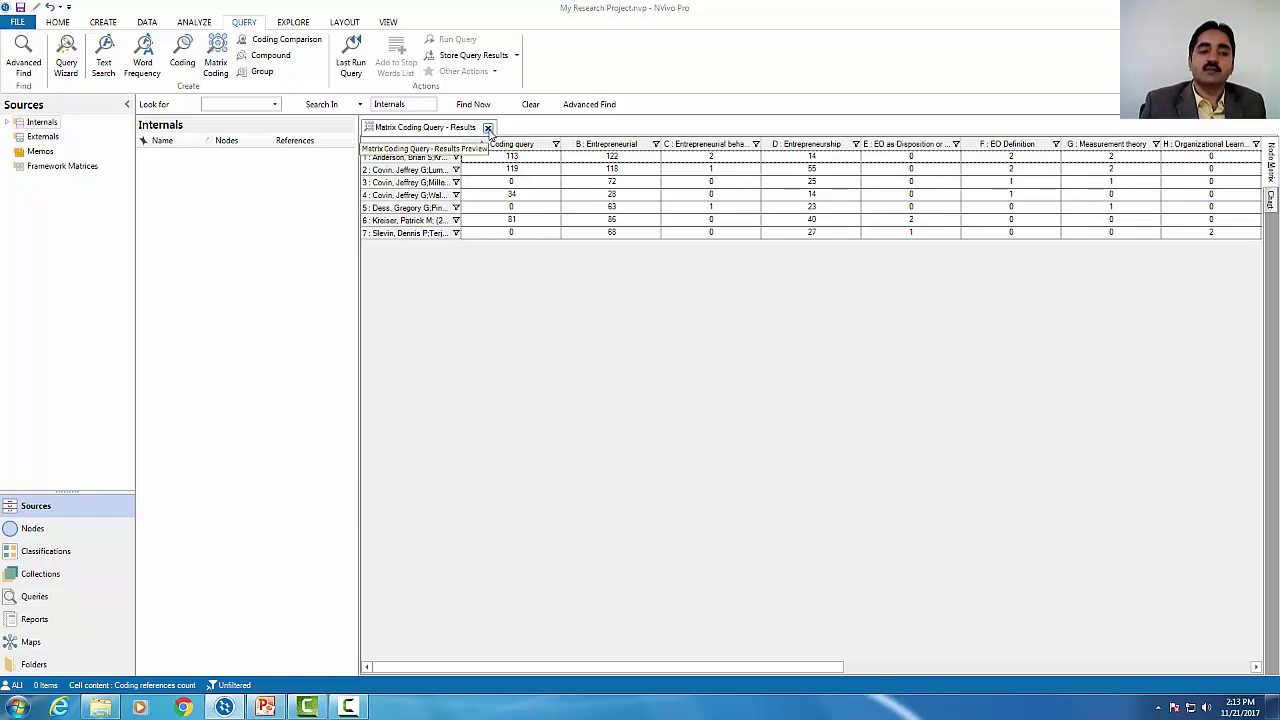
{"action": "left_click", "coordinate": [488, 128]}
Start a new matrix coding query and select the first, second and fifth cases as row items.
{"action": "left_click", "coordinate": [216, 60]}
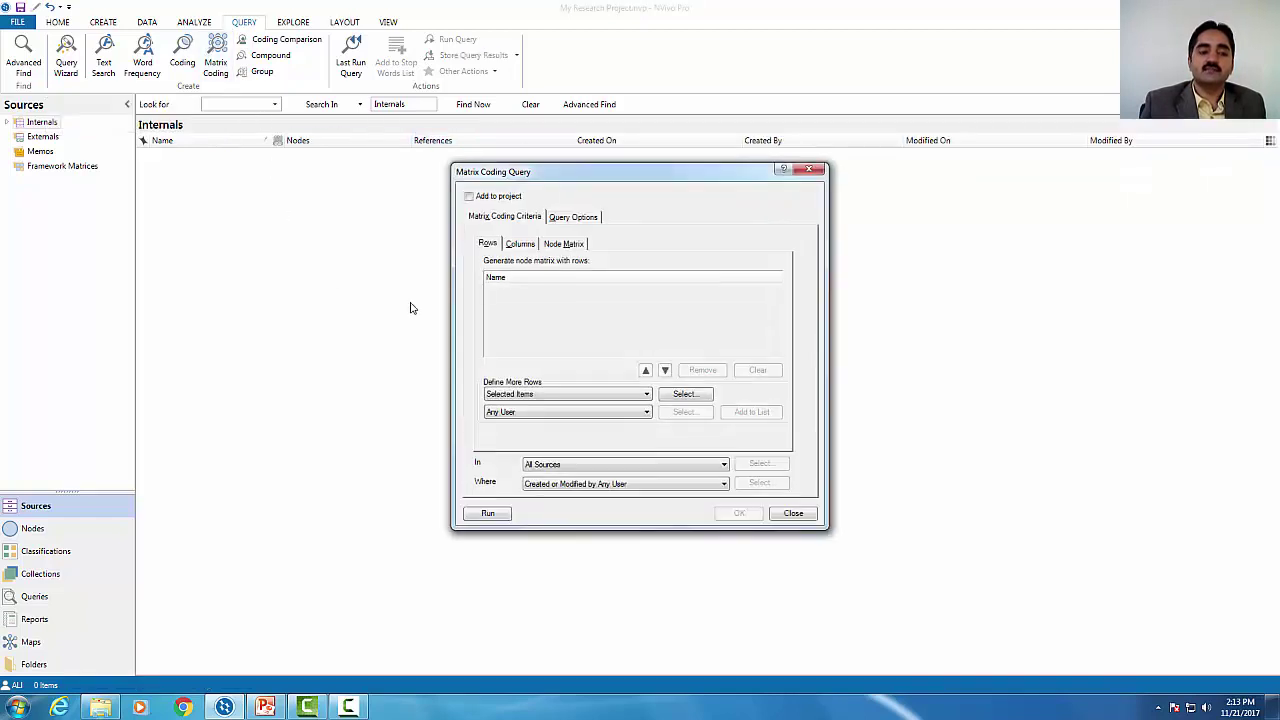
{"action": "left_click", "coordinate": [694, 395]}
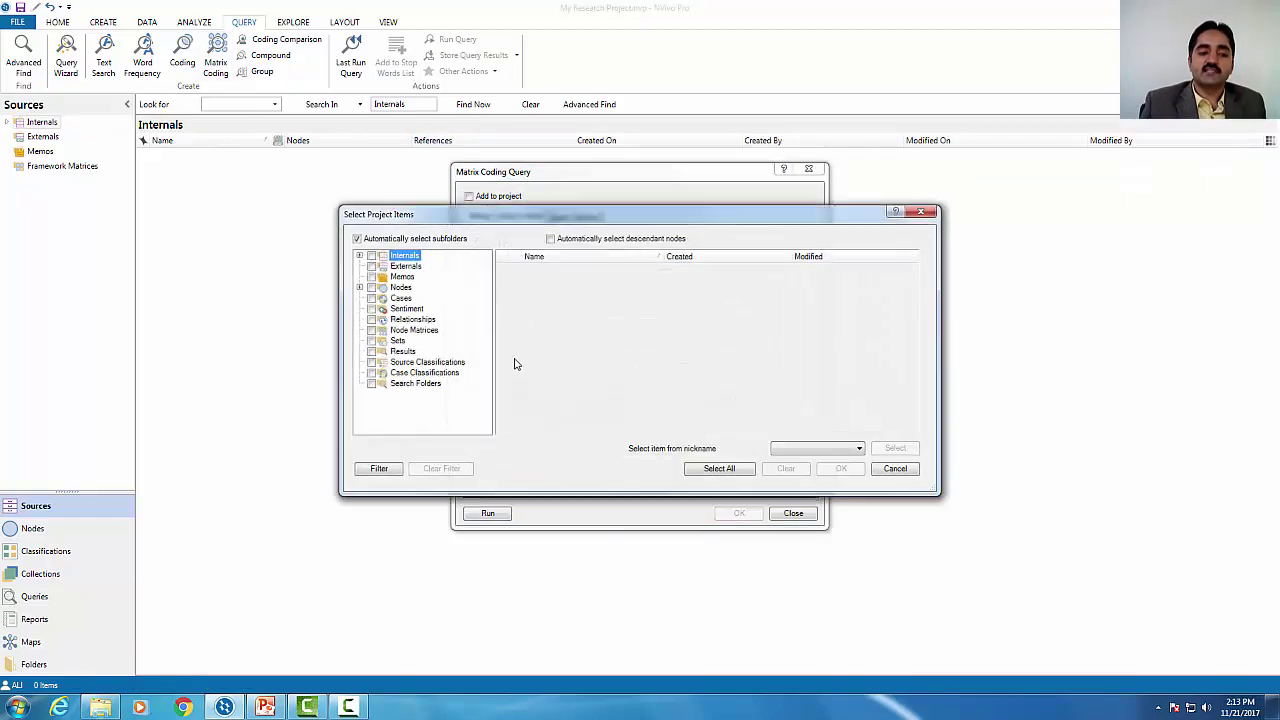
{"action": "left_click", "coordinate": [400, 298]}
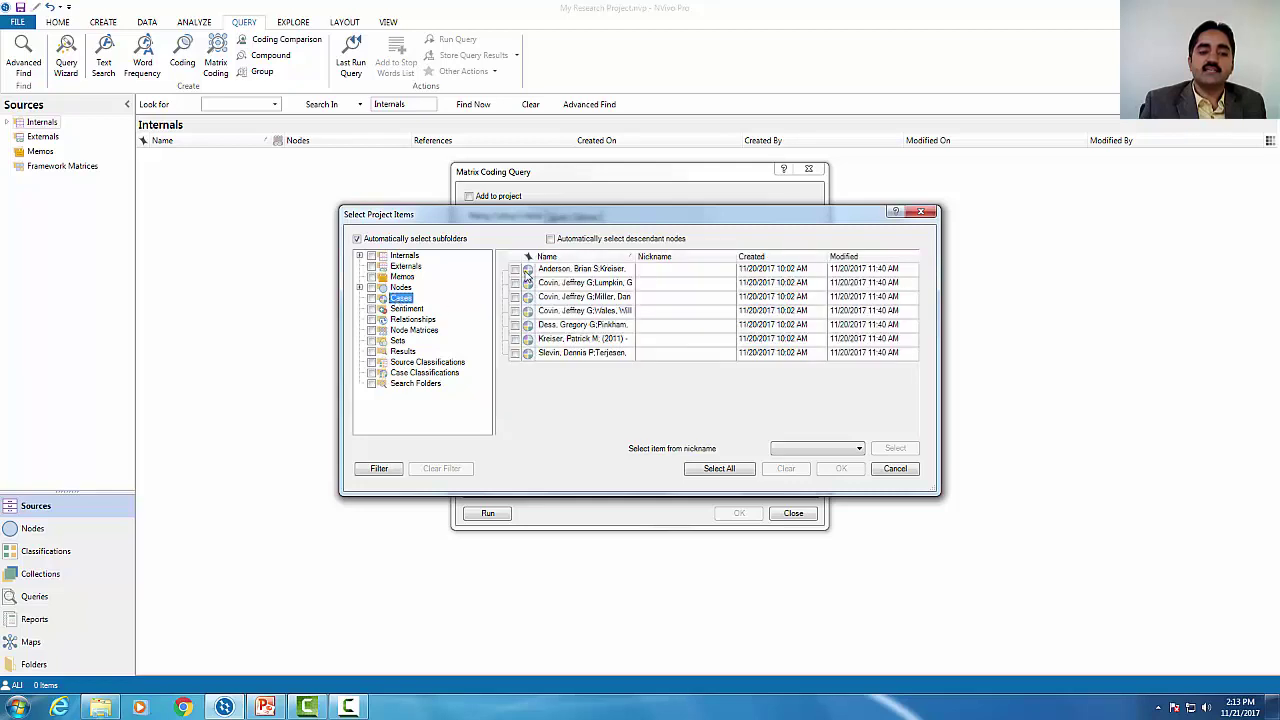
{"action": "left_click", "coordinate": [515, 269]}
{"action": "left_click", "coordinate": [515, 283]}
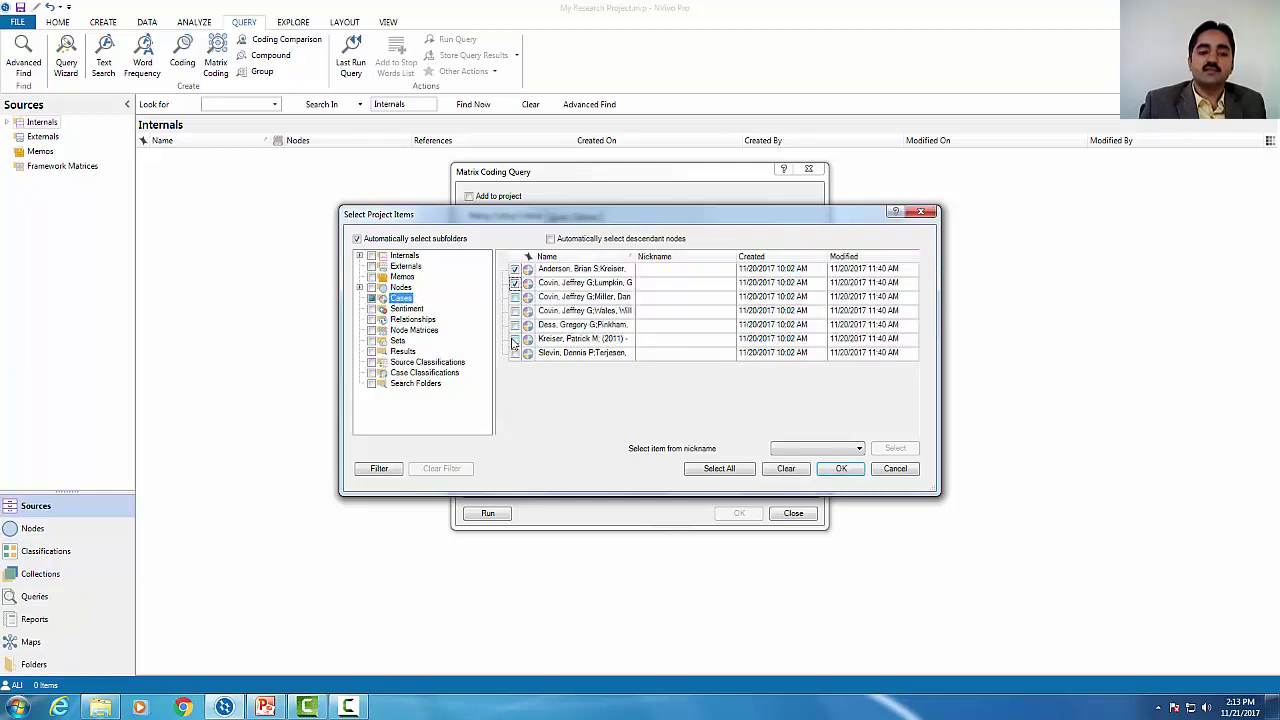
{"action": "left_click", "coordinate": [515, 325]}
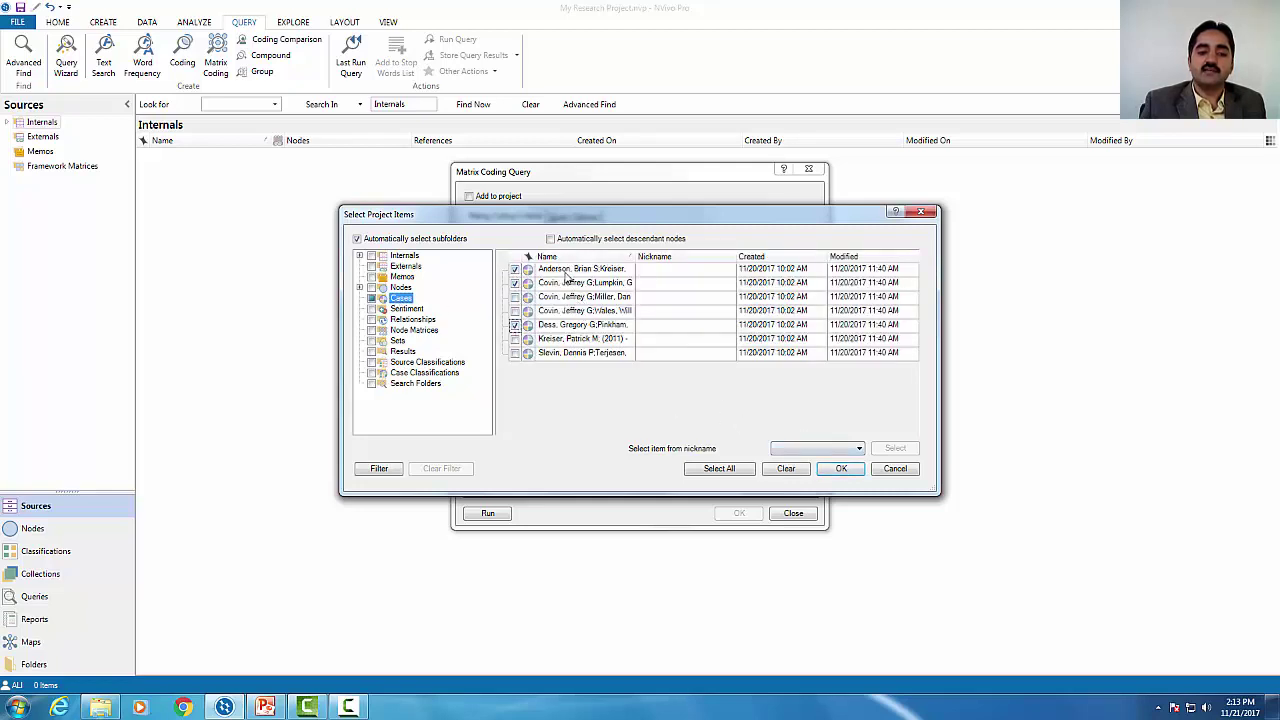
{"action": "left_click", "coordinate": [841, 468]}
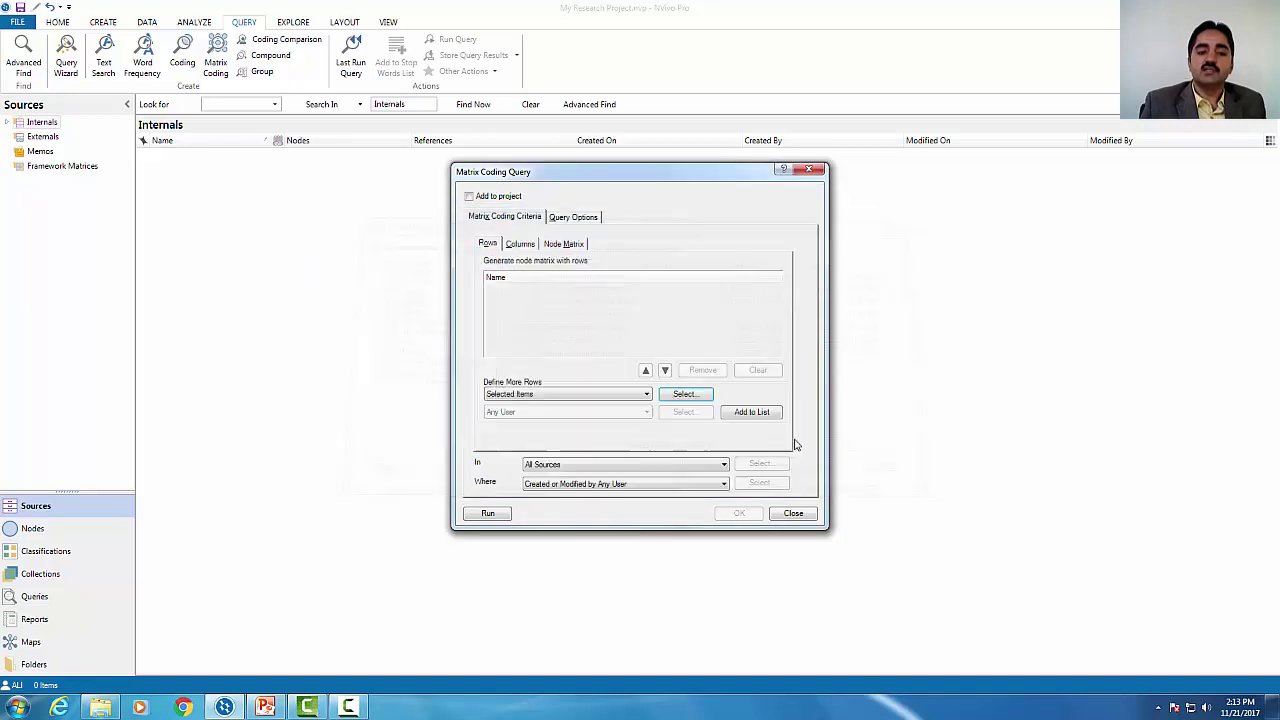
Add the nodes Coding query, Entrepreneurial, Entrepreneurial behaviors and Entrepreneurship to the query's list of columns.
{"action": "left_click", "coordinate": [522, 245]}
{"action": "left_click", "coordinate": [686, 394]}
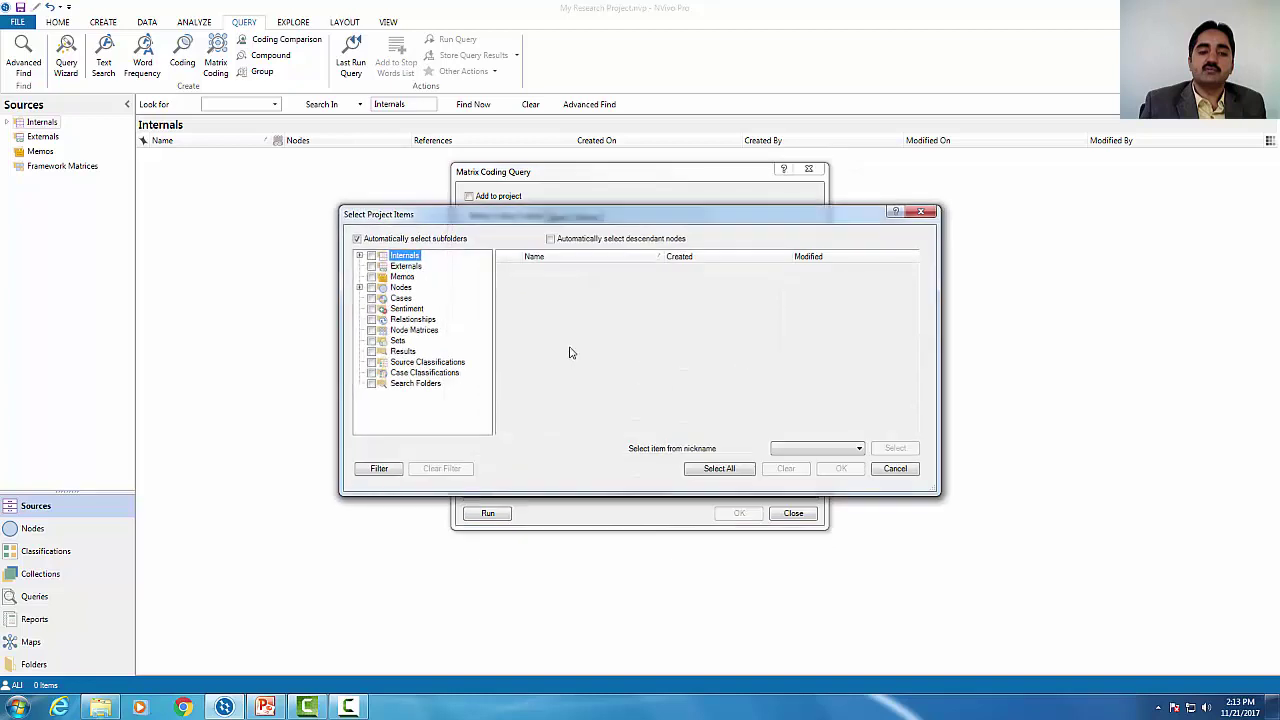
{"action": "left_click", "coordinate": [398, 288]}
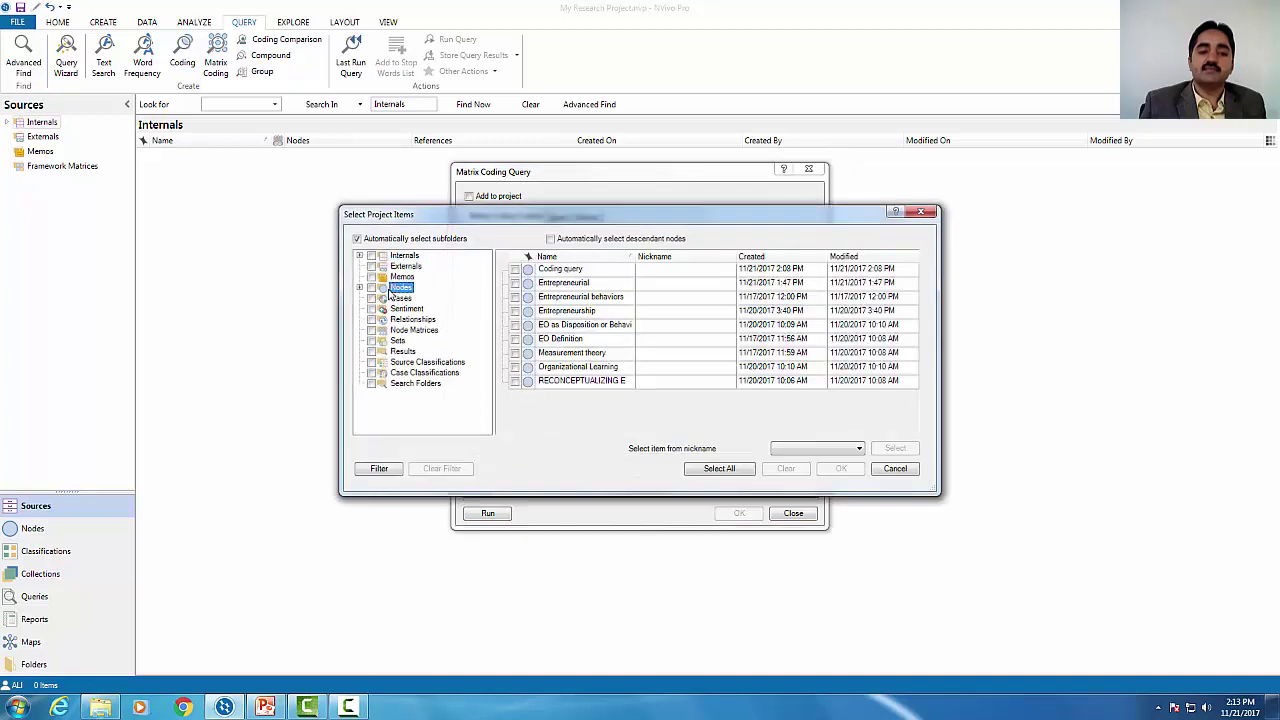
{"action": "left_click", "coordinate": [515, 311]}
{"action": "left_click", "coordinate": [515, 297]}
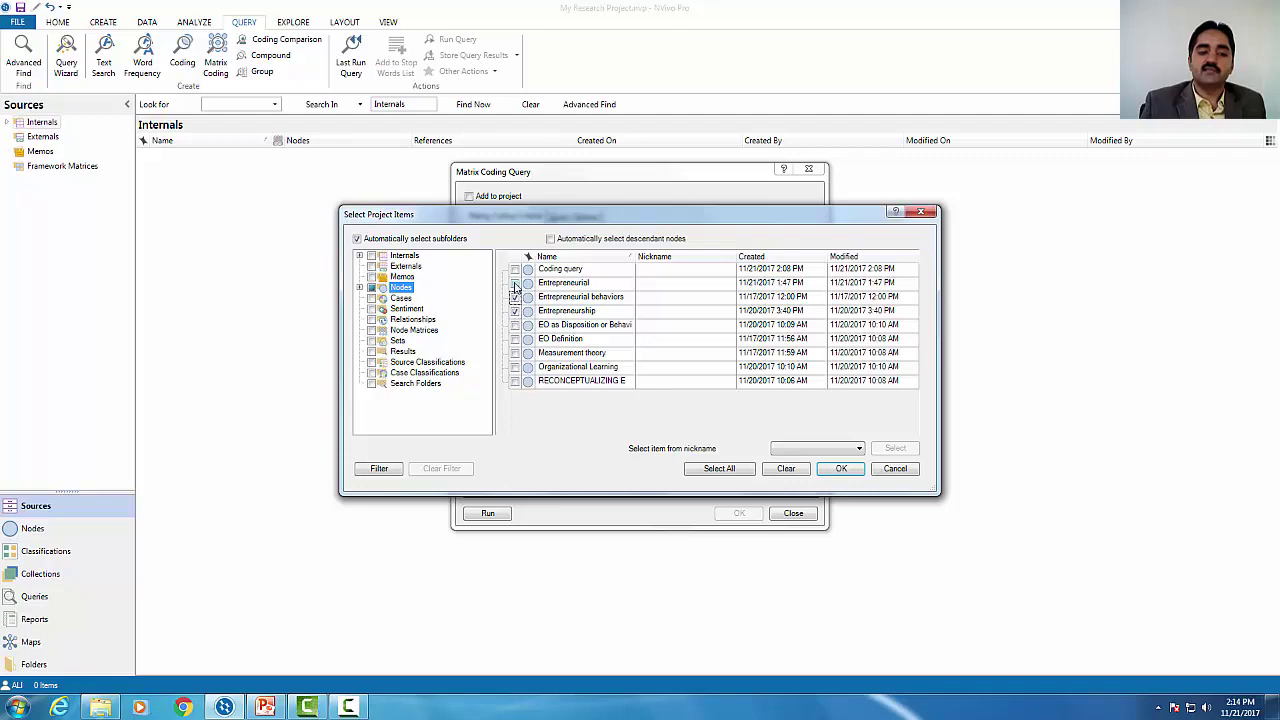
{"action": "left_click", "coordinate": [515, 283]}
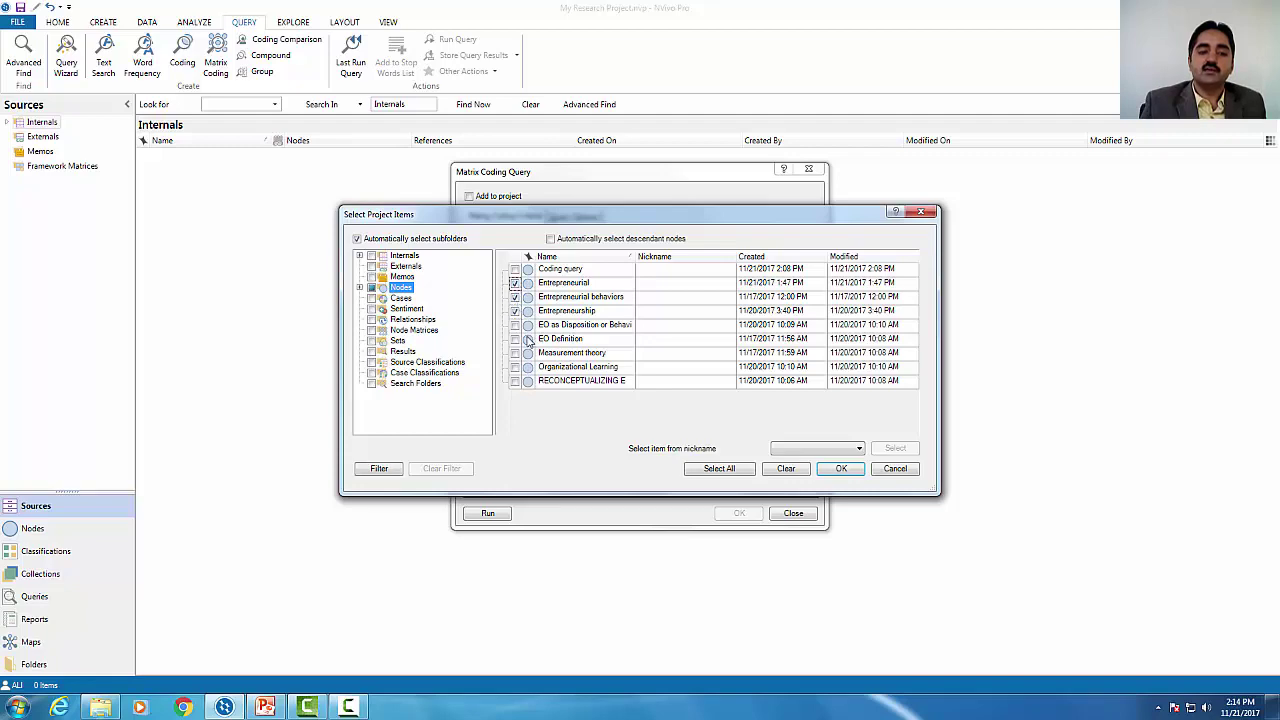
{"action": "left_click", "coordinate": [515, 269]}
{"action": "left_click", "coordinate": [840, 470]}
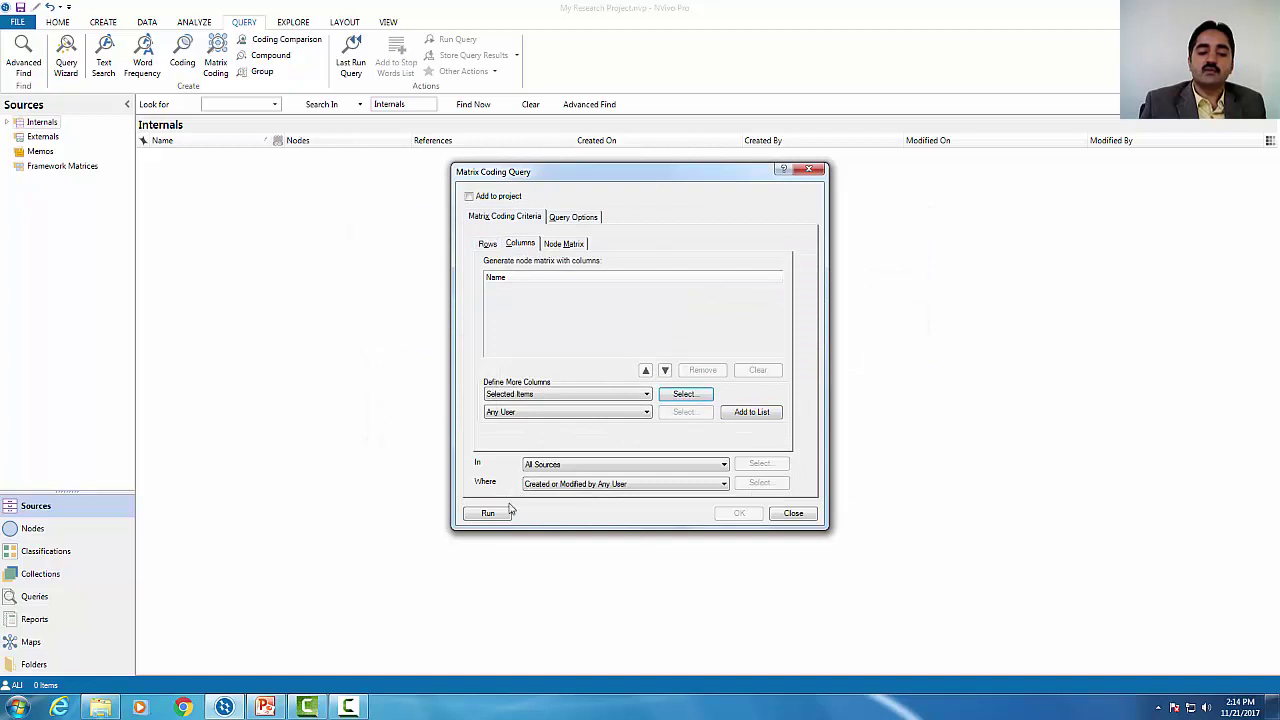
{"action": "left_click", "coordinate": [751, 413]}
Add the three selected cases to the list of rows and run the matrix coding query.
{"action": "left_click", "coordinate": [489, 246]}
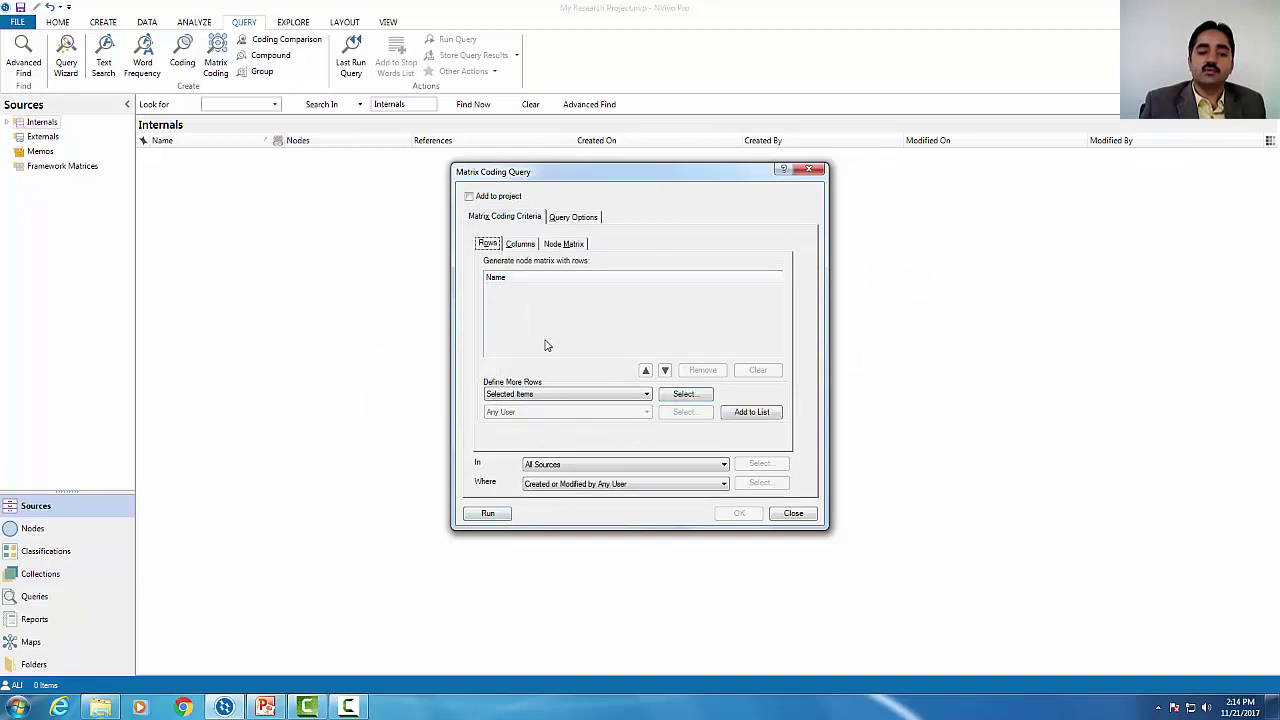
{"action": "left_click", "coordinate": [771, 417]}
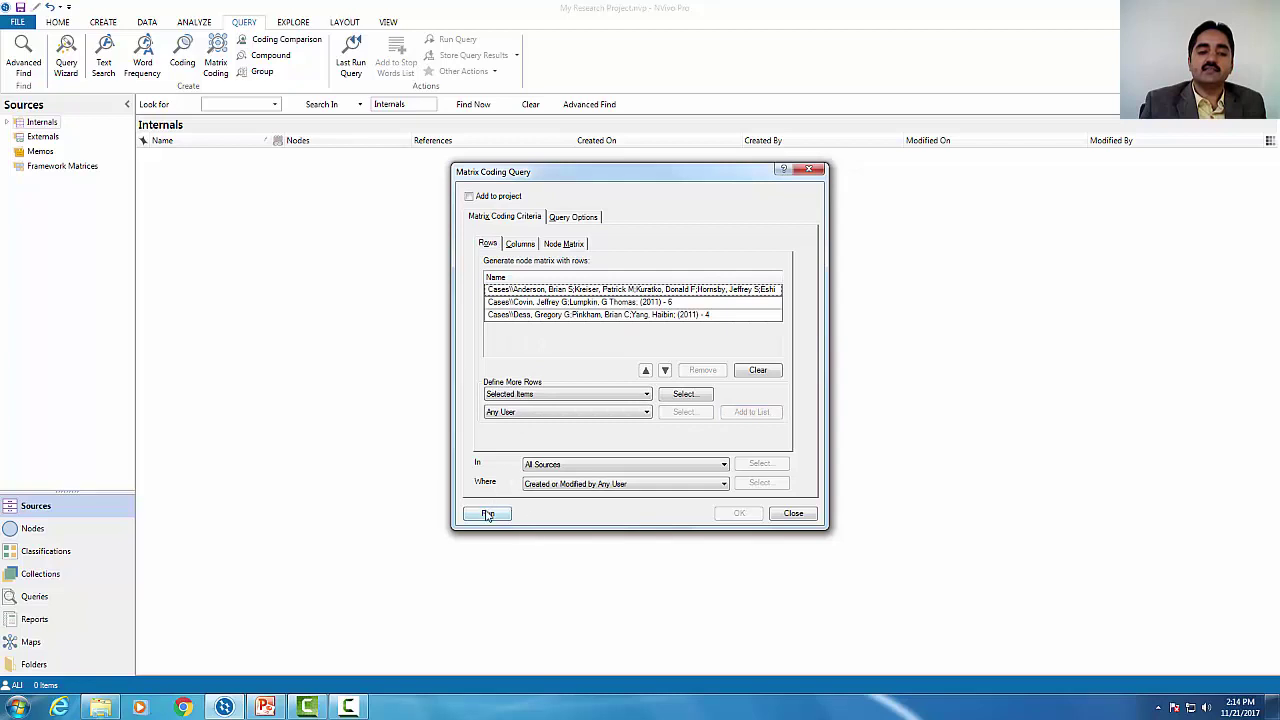
{"action": "left_click", "coordinate": [488, 513]}
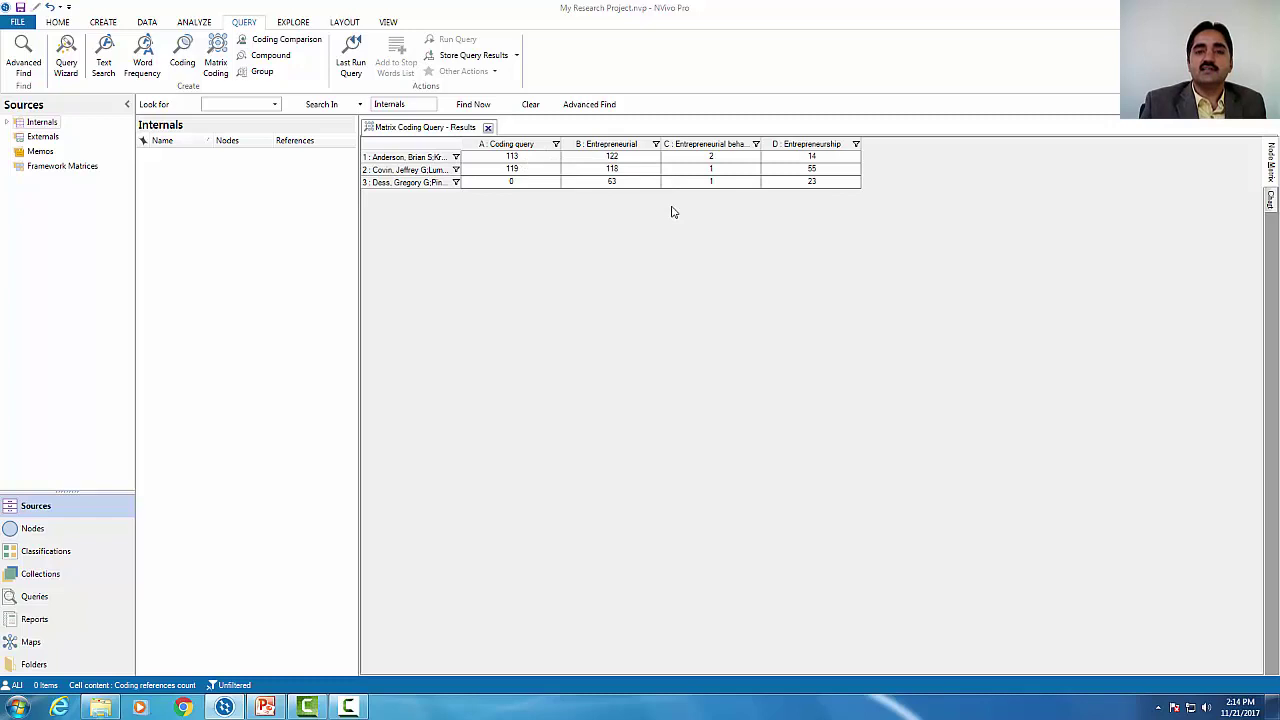
Open the coded references behind the matrix cell for the second case and the Coding query node.
{"action": "left_click", "coordinate": [662, 454]}
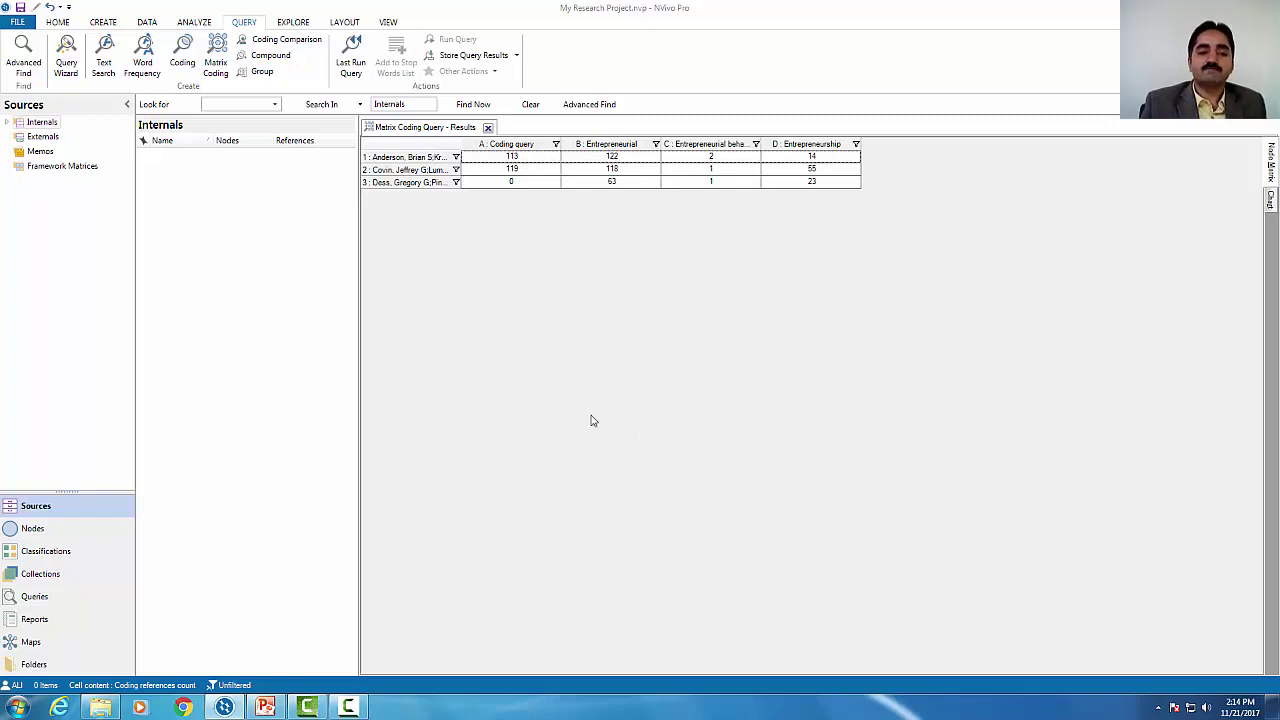
{"action": "left_click", "coordinate": [519, 171]}
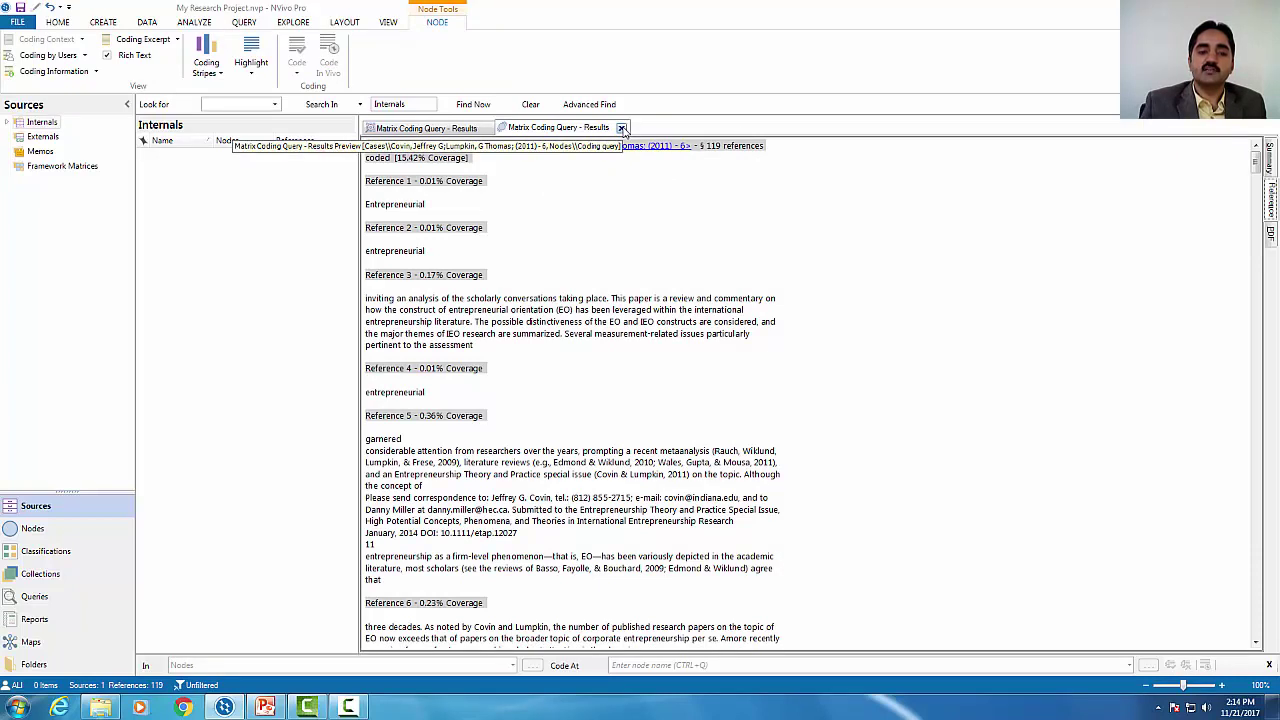
Close the coded references and apply Green-Yellow-Red cell shading to the matrix coding query results.
{"action": "left_click", "coordinate": [621, 128]}
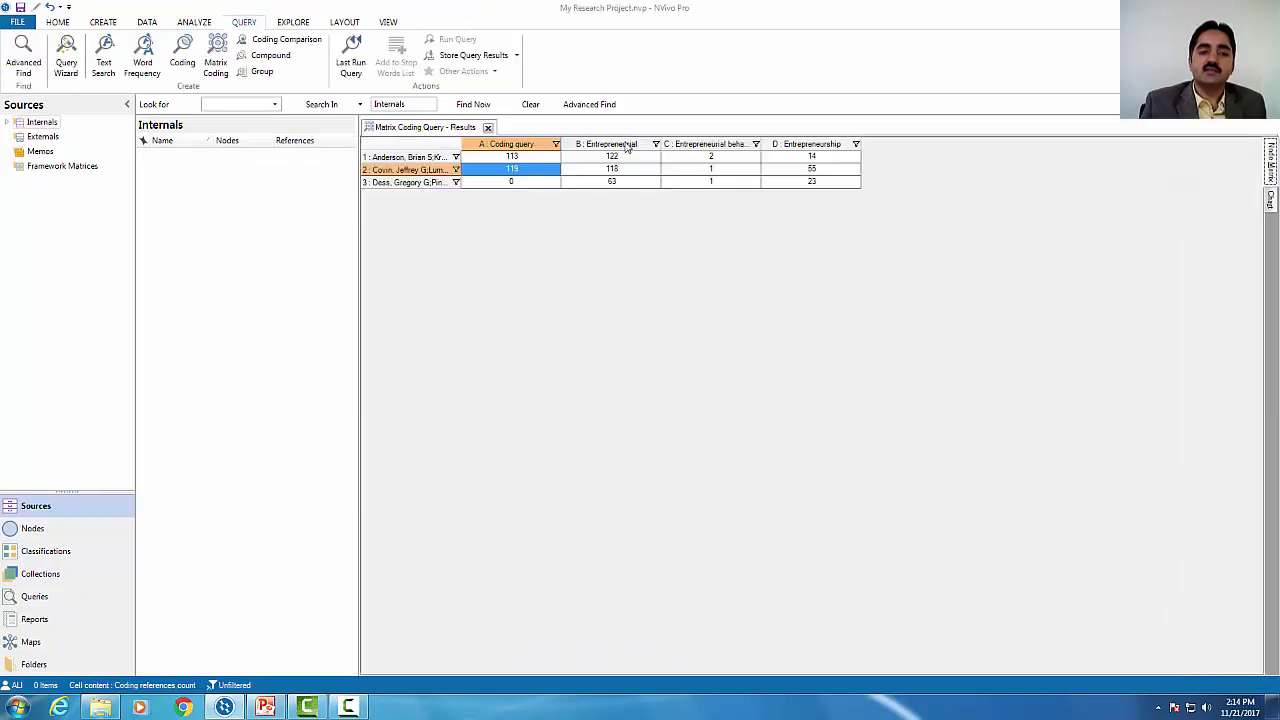
{"action": "left_click", "coordinate": [612, 144]}
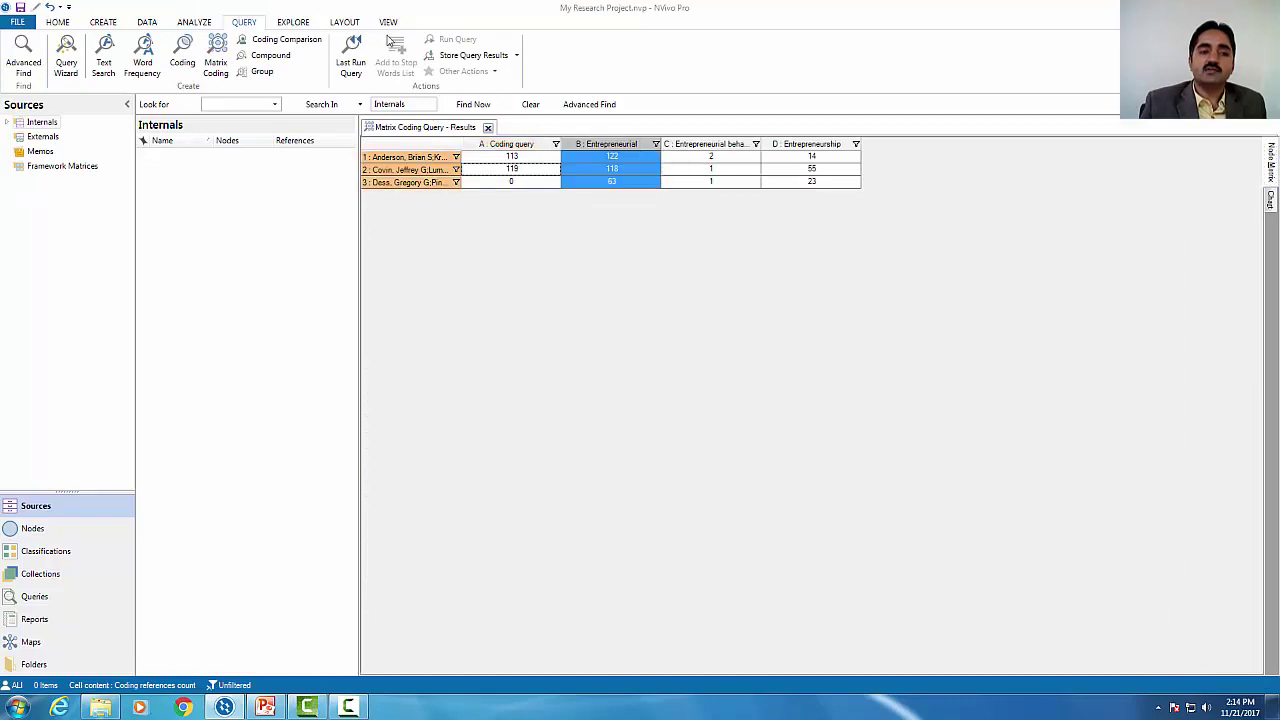
{"action": "left_click", "coordinate": [389, 23]}
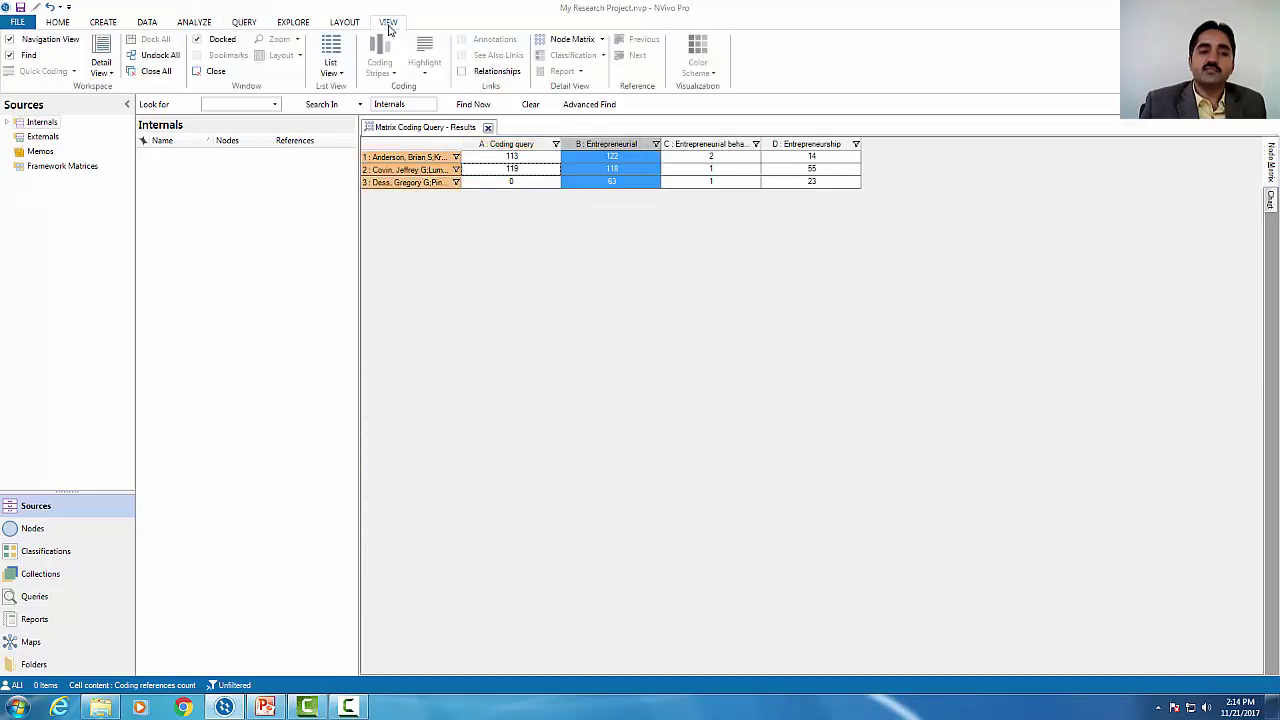
{"action": "left_click", "coordinate": [601, 41]}
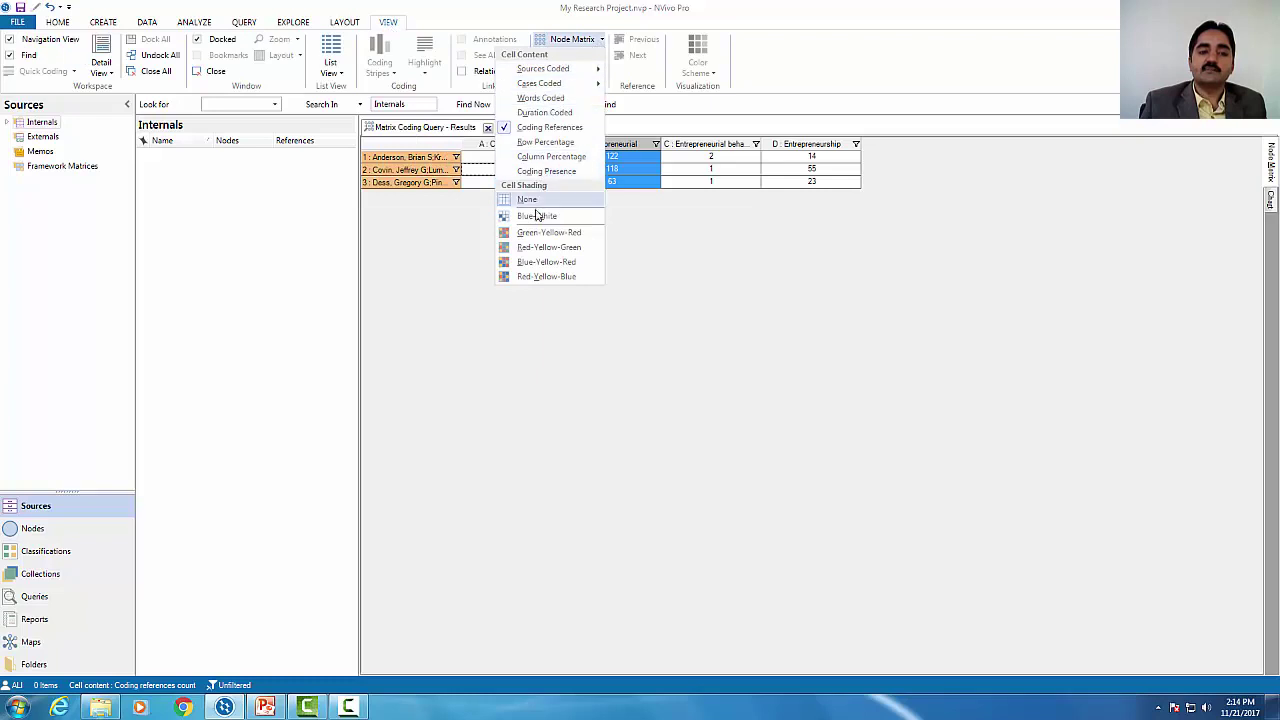
{"action": "left_click", "coordinate": [540, 247]}
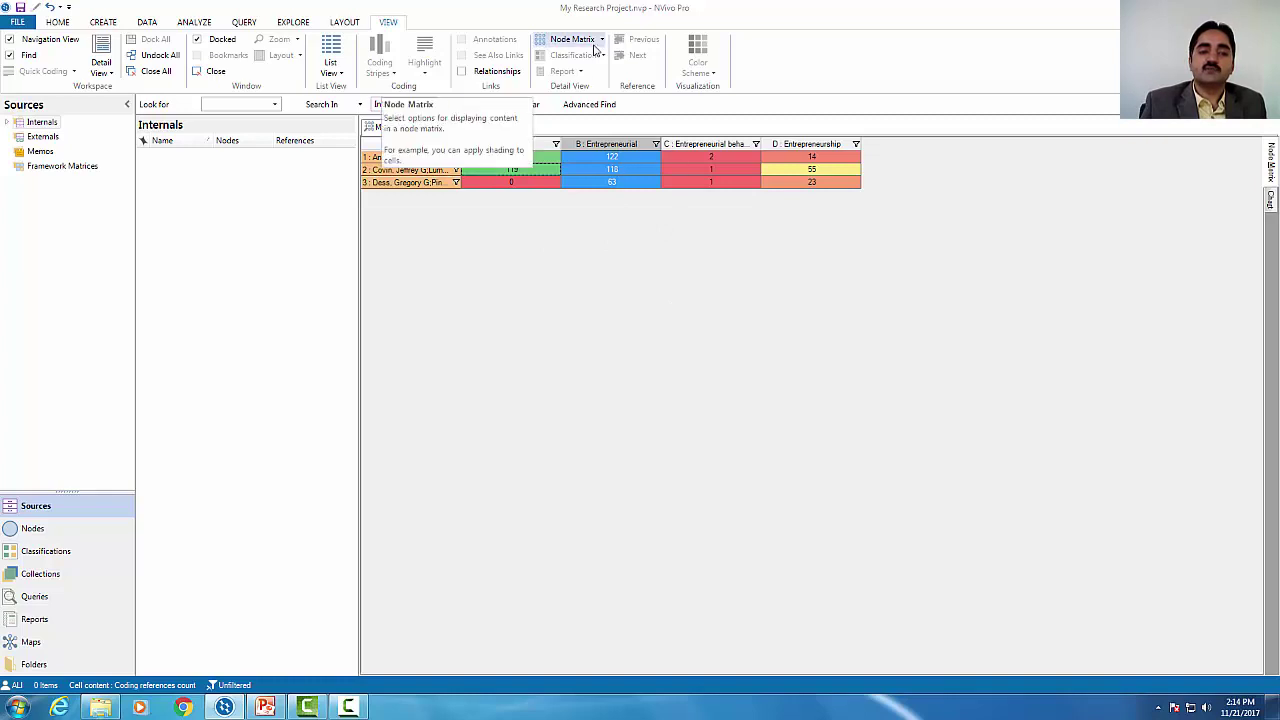
Try the Blue-White cell shading on the result matrix and switch back to Green-Yellow-Red shading.
{"action": "left_click", "coordinate": [597, 42]}
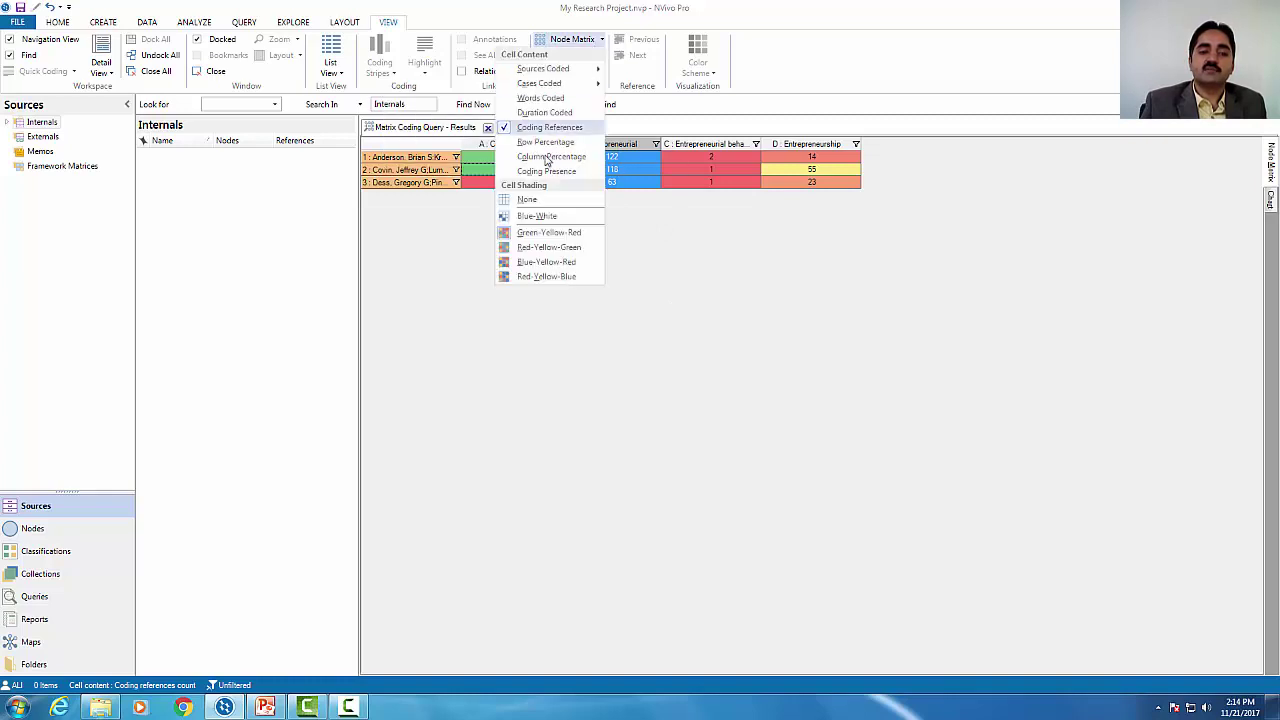
{"action": "left_click", "coordinate": [532, 218]}
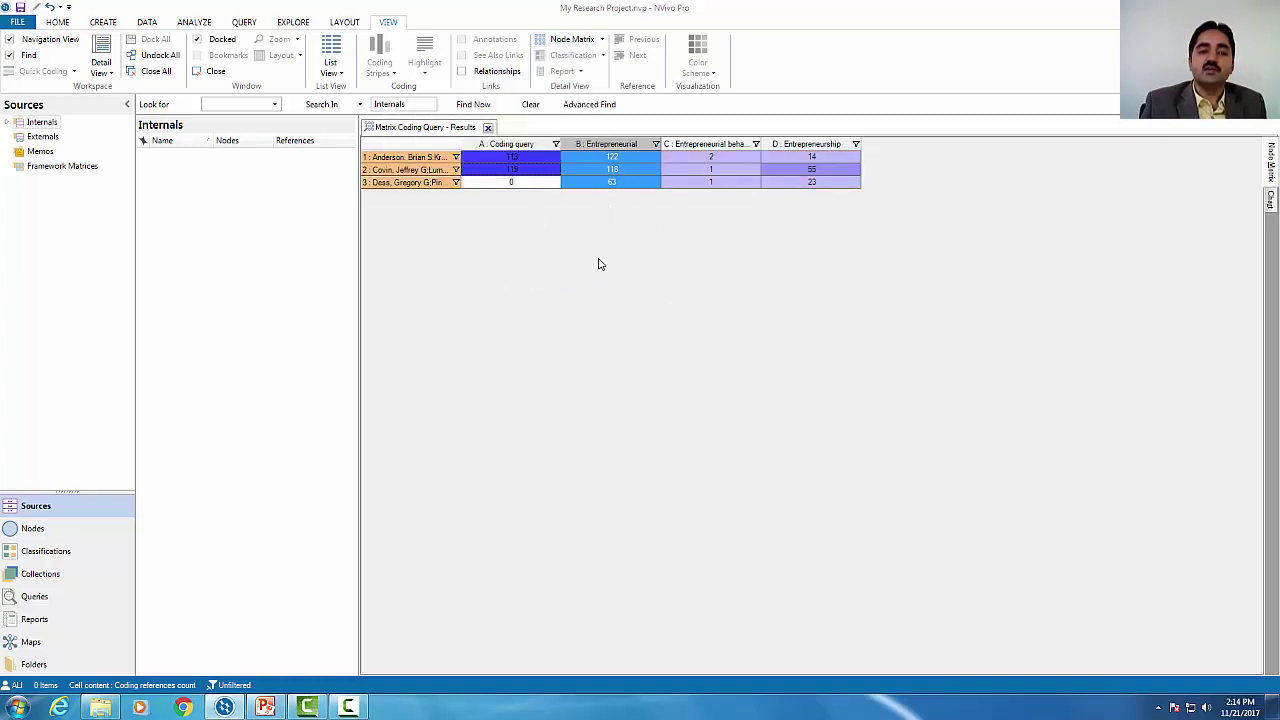
{"action": "left_click", "coordinate": [597, 42]}
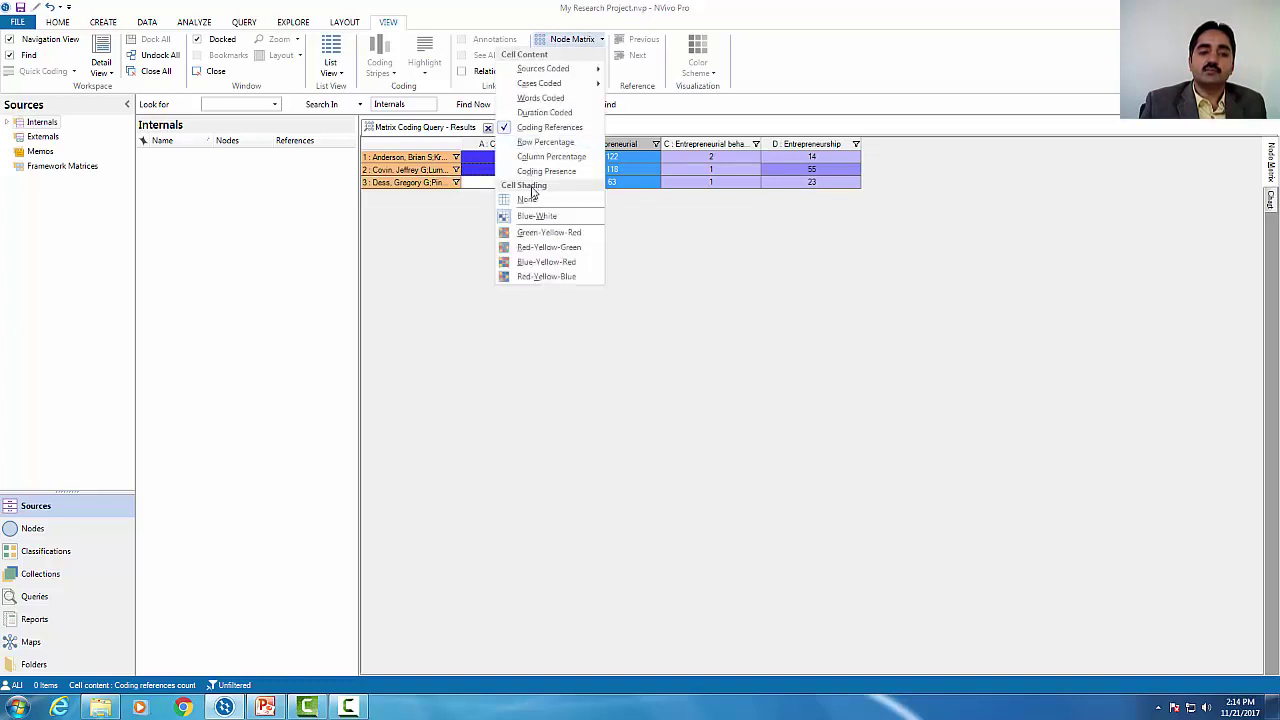
{"action": "left_click", "coordinate": [534, 218]}
{"action": "left_click", "coordinate": [600, 40]}
{"action": "left_click", "coordinate": [548, 233]}
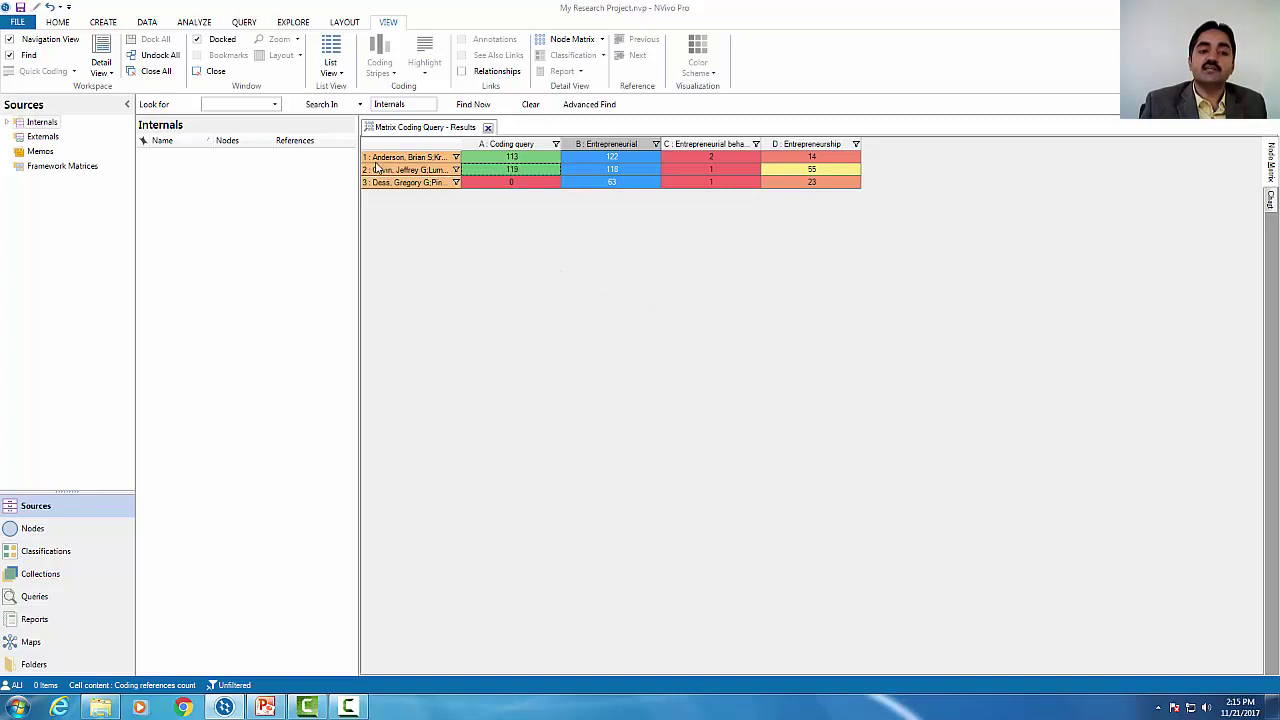
Examine the coded references behind the cell for the first case and the Coding query node, and close them again.
{"action": "left_click", "coordinate": [514, 160]}
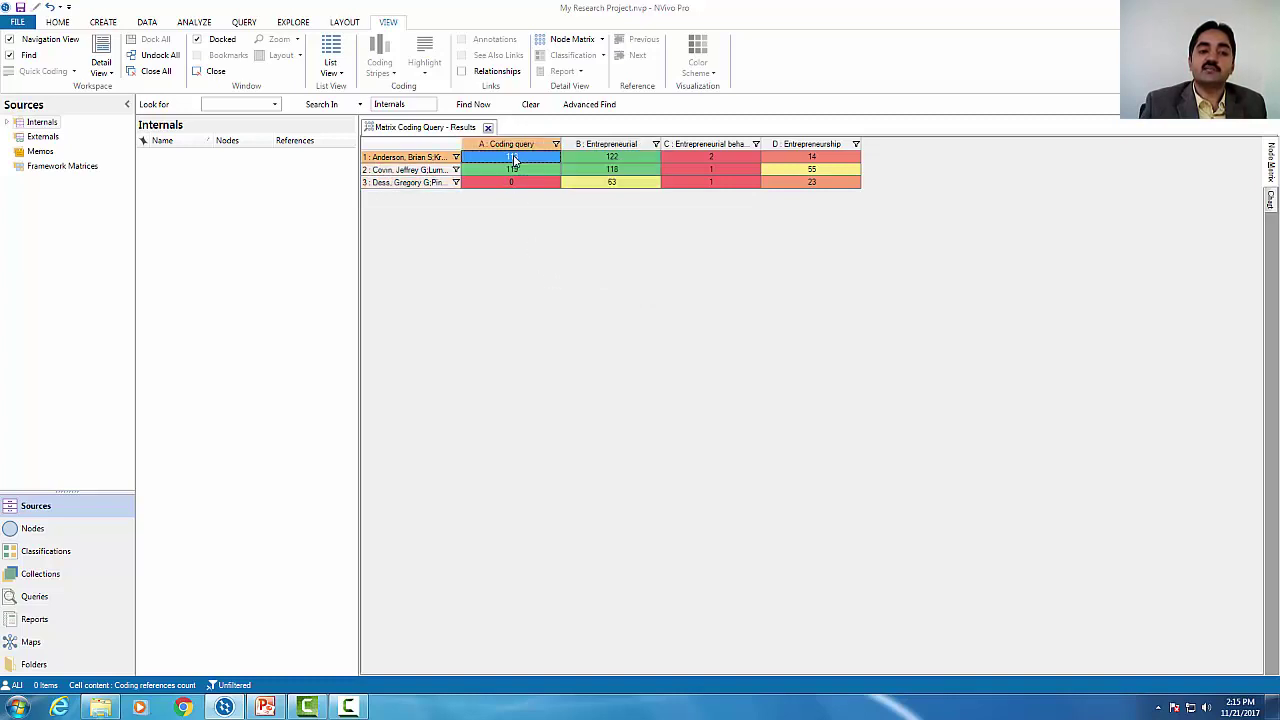
{"action": "double_click", "coordinate": [514, 160]}
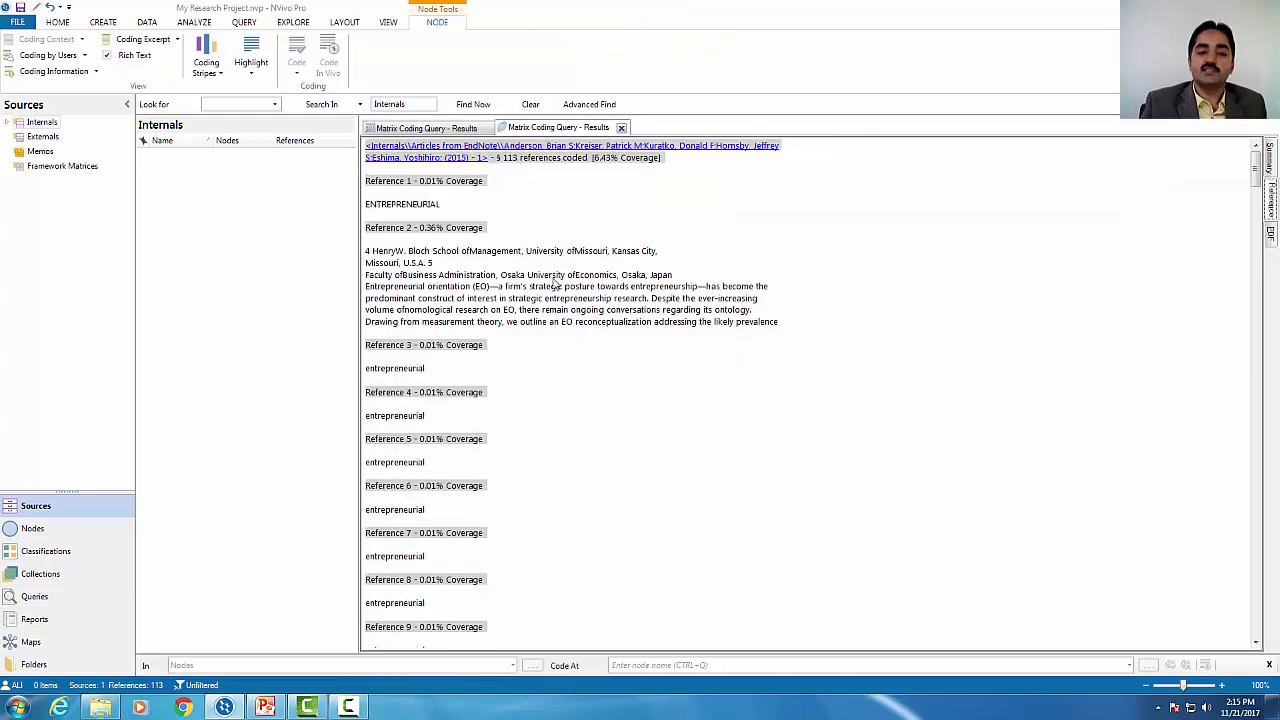
{"action": "mouse_move", "coordinate": [1261, 176]}
{"action": "left_mouse_down"}
{"action": "mouse_move", "coordinate": [1257, 434]}
{"action": "mouse_move", "coordinate": [1250, 157]}
{"action": "left_mouse_up"}
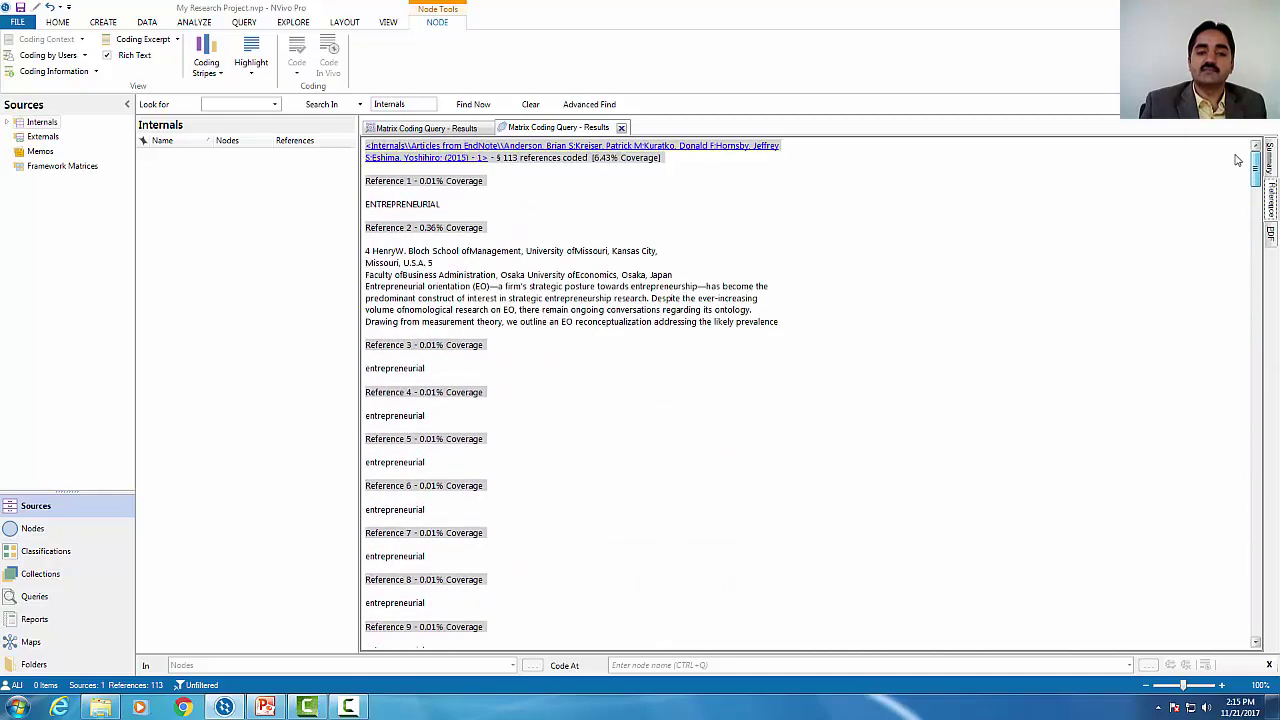
{"action": "left_click", "coordinate": [621, 129]}
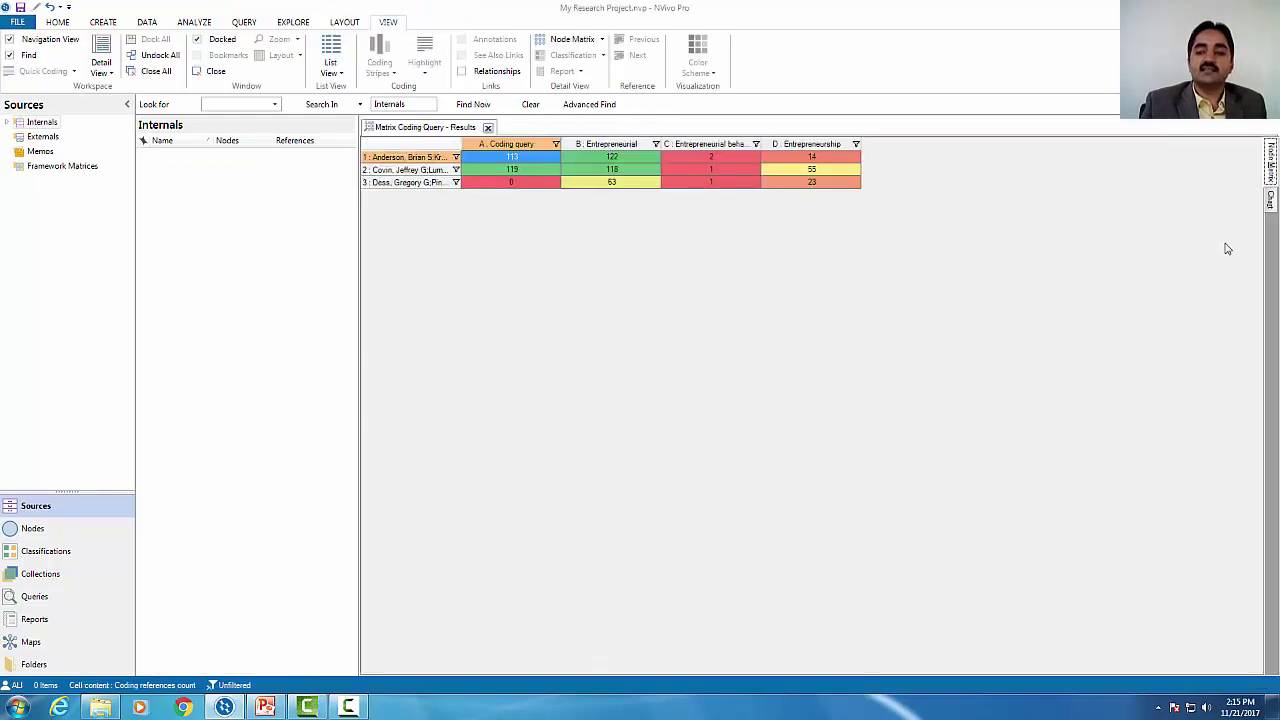
View the matrix coding query results as a chart and return to the node matrix.
{"action": "left_click", "coordinate": [1272, 200]}
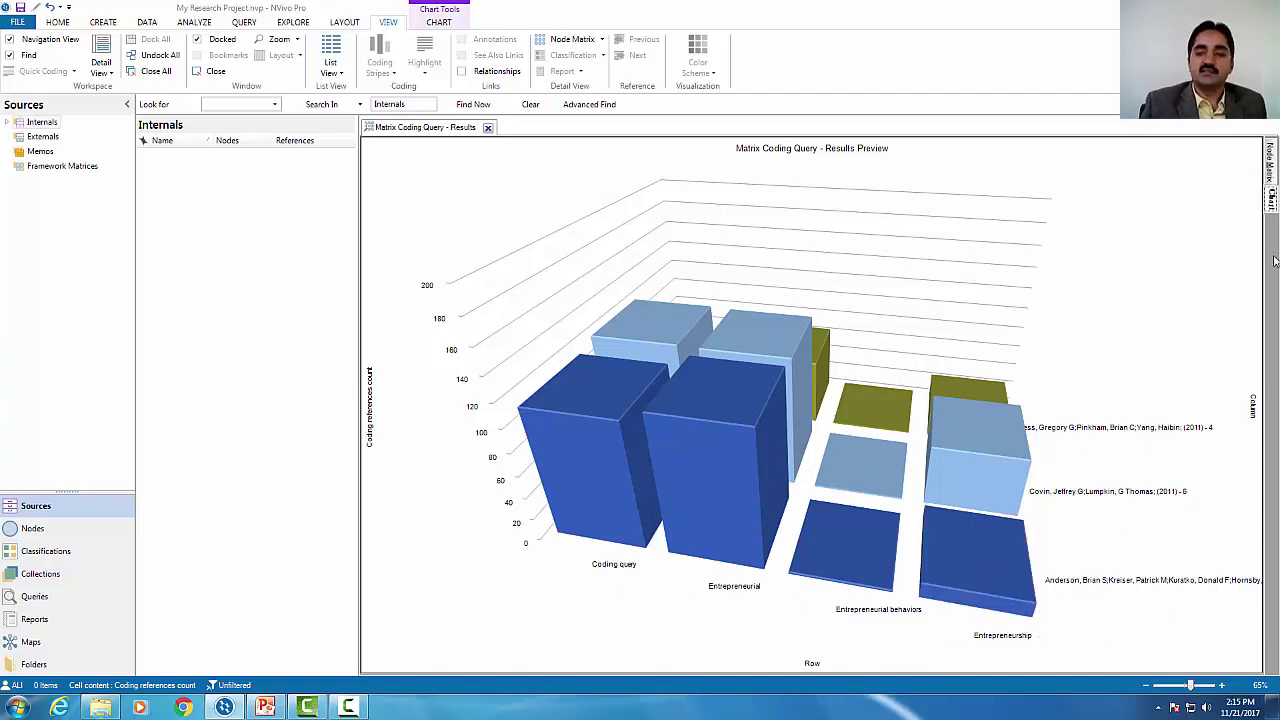
{"action": "left_click", "coordinate": [1272, 170]}
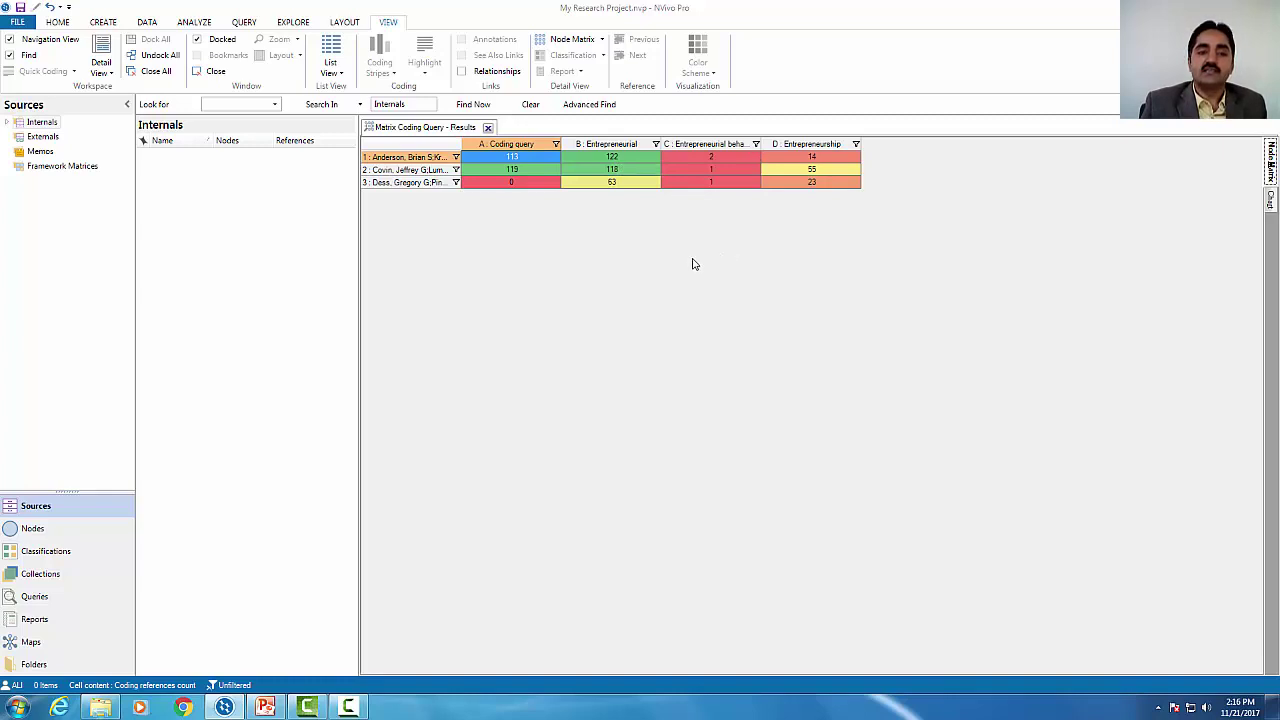
Try to export the node matrix of the query results.
{"action": "right_click", "coordinate": [440, 163]}
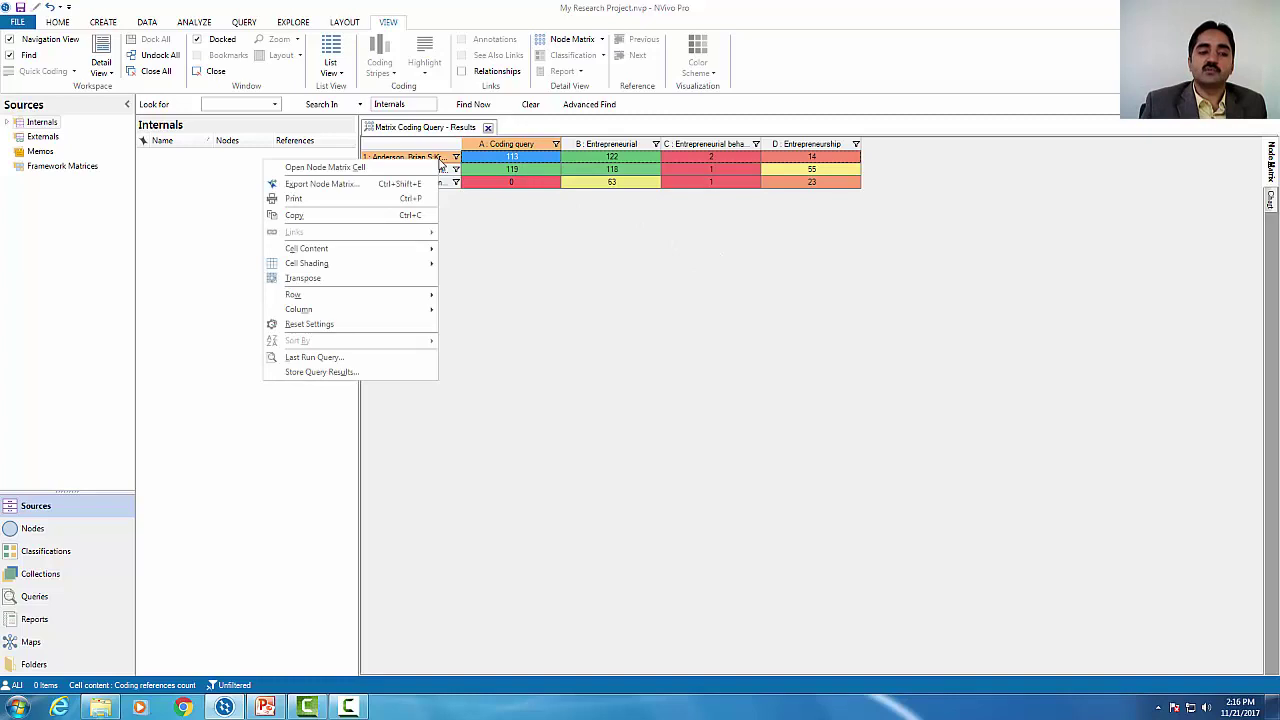
{"action": "left_click", "coordinate": [333, 190]}
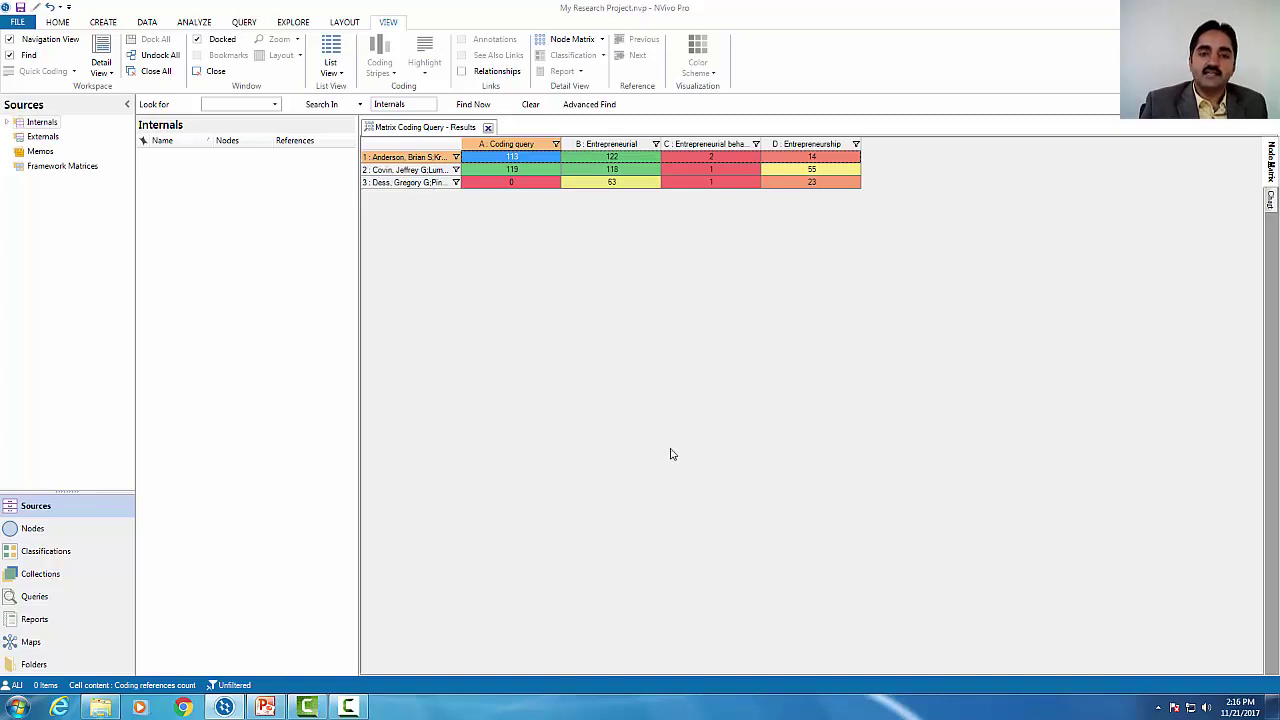